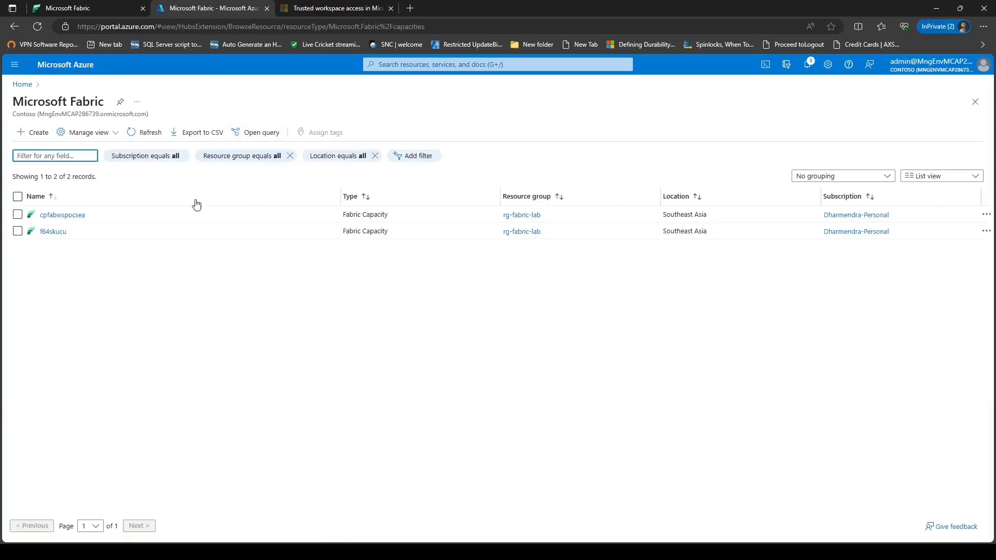
# - Examine the overview pages of the Fabric capacities cpfabwspocsea and f64skucu
pyautogui.click(78, 215)
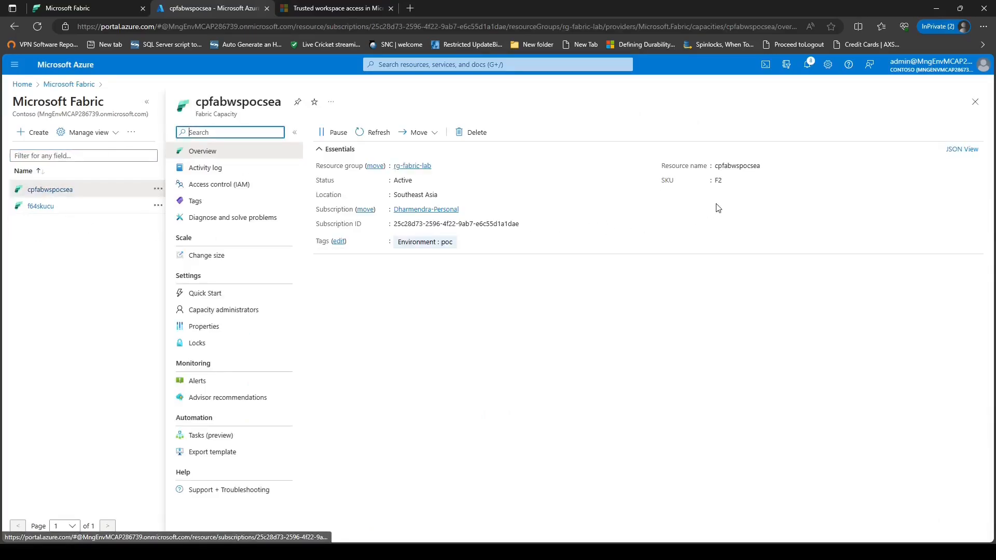
pyautogui.click(35, 207)
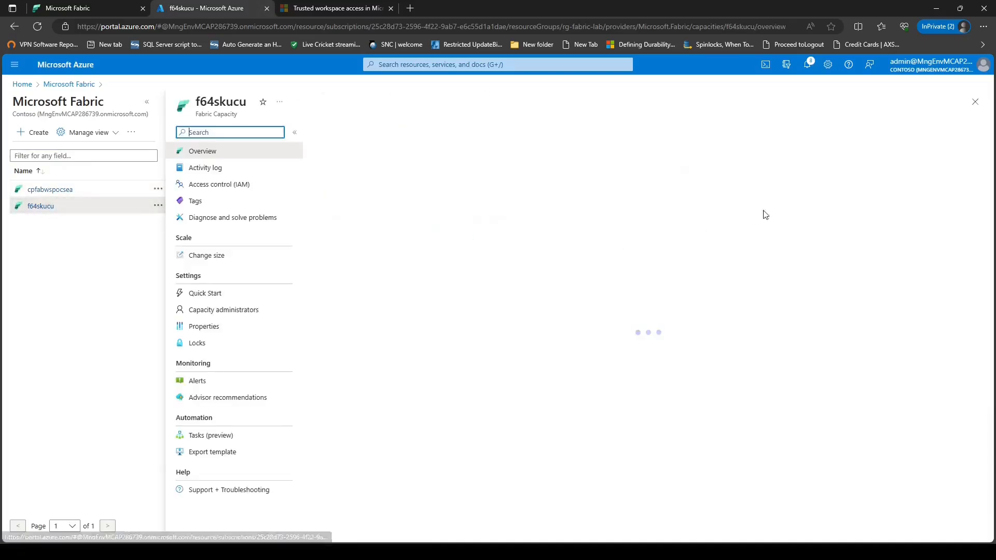
# - Switch to Microsoft Fabric and create a Synapse Data Engineering workspace named WSIdentity, licensed on Fabric capacity cpfabwspocsea - Southeast Asia
pyautogui.click(80, 10)
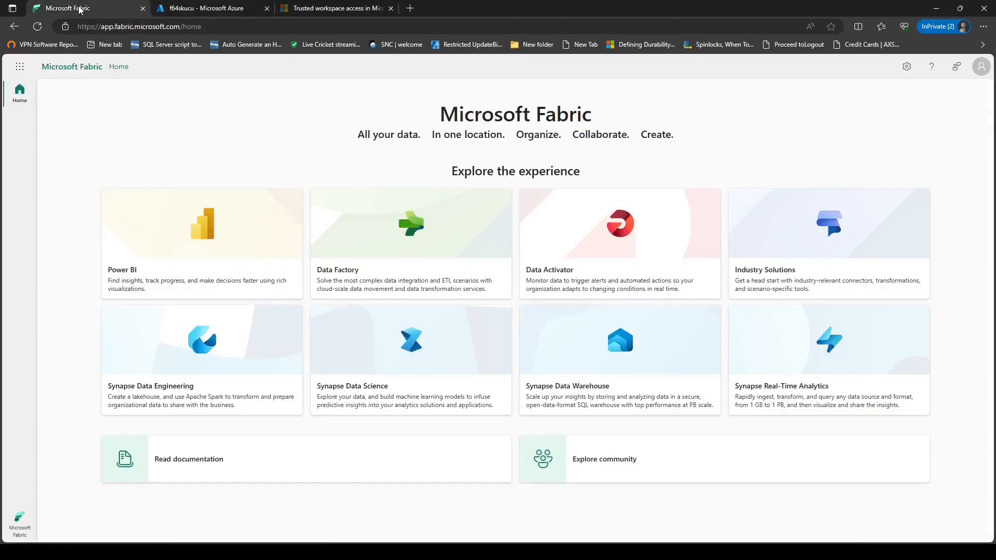
pyautogui.click(152, 398)
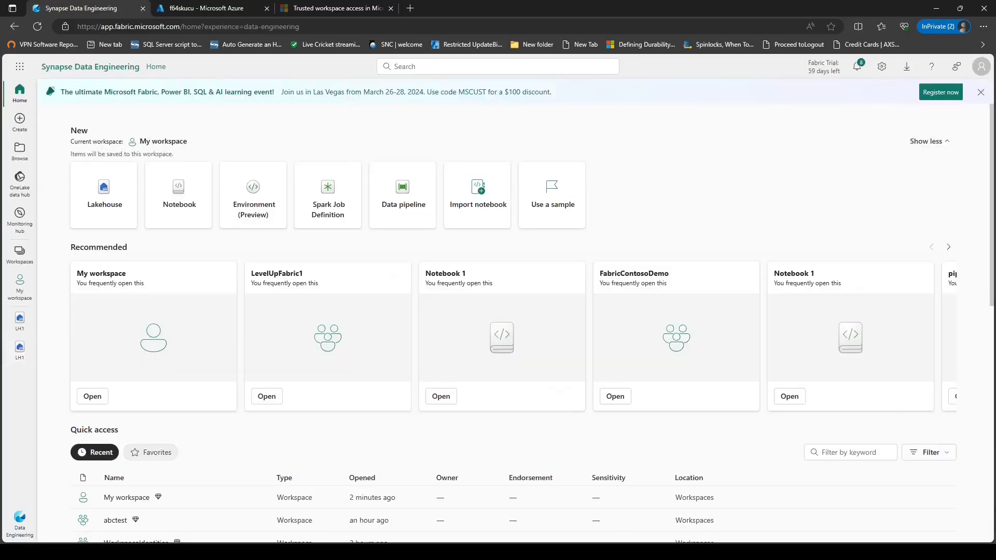
pyautogui.click(20, 253)
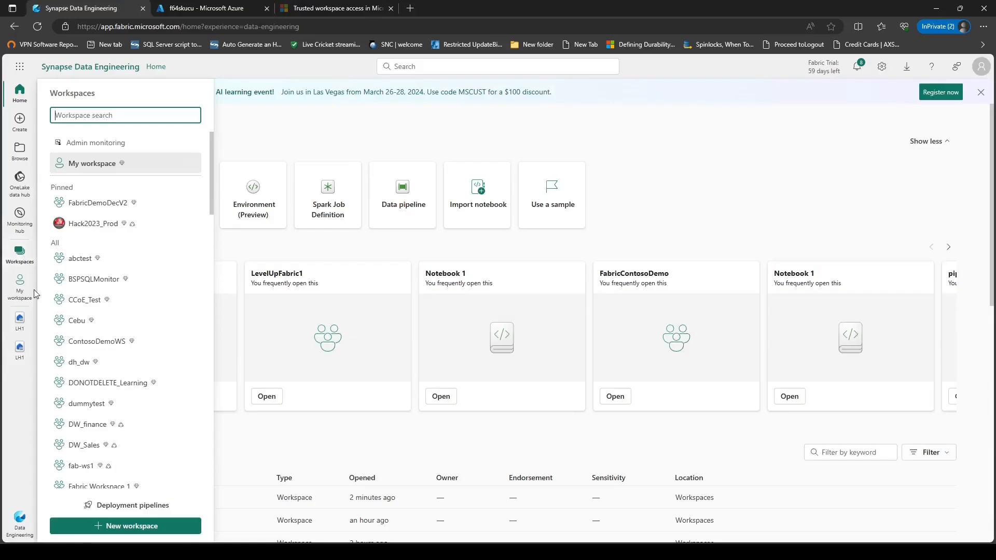
pyautogui.click(124, 527)
pyautogui.click(770, 128)
pyautogui.write('WSIdentity')
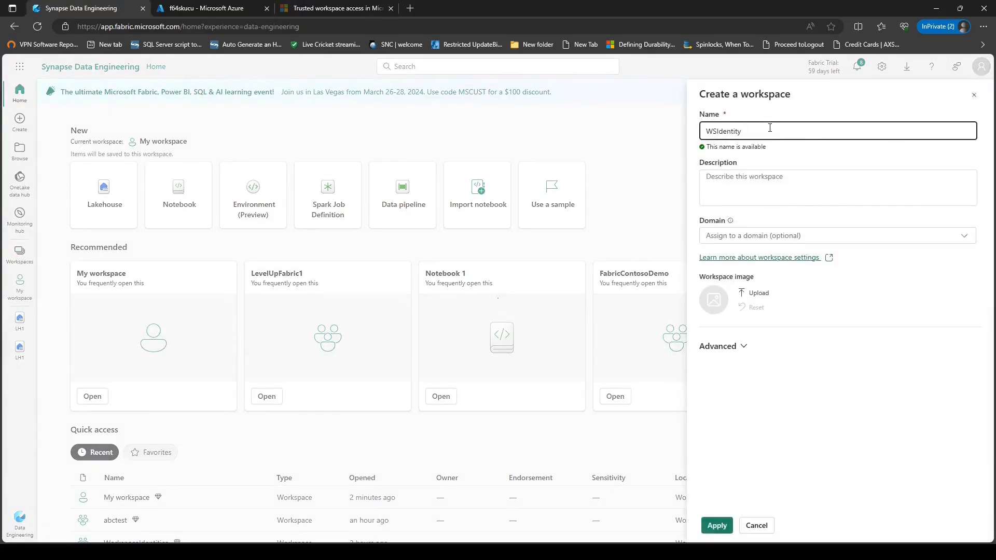
pyautogui.click(738, 347)
pyautogui.scroll(-6, 746, 379)
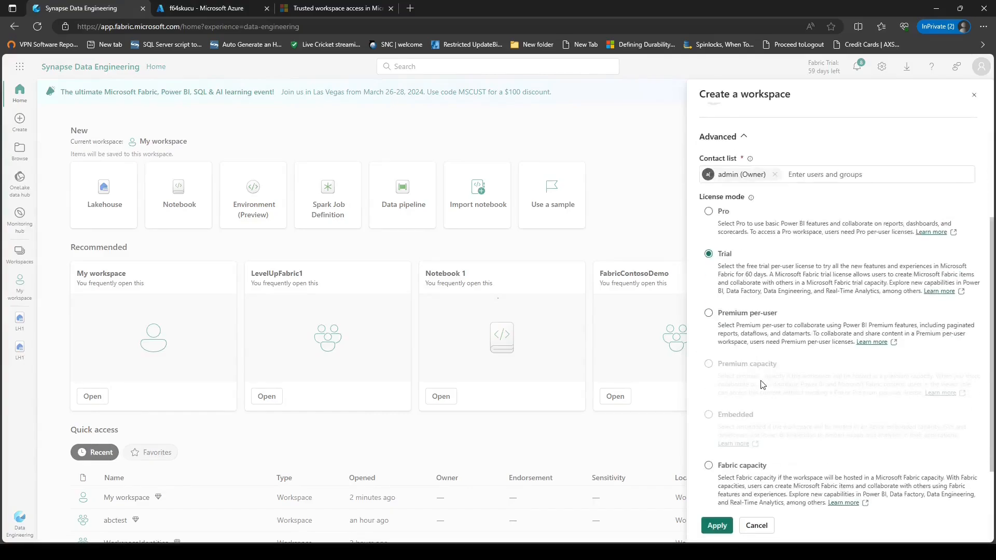
pyautogui.click(727, 327)
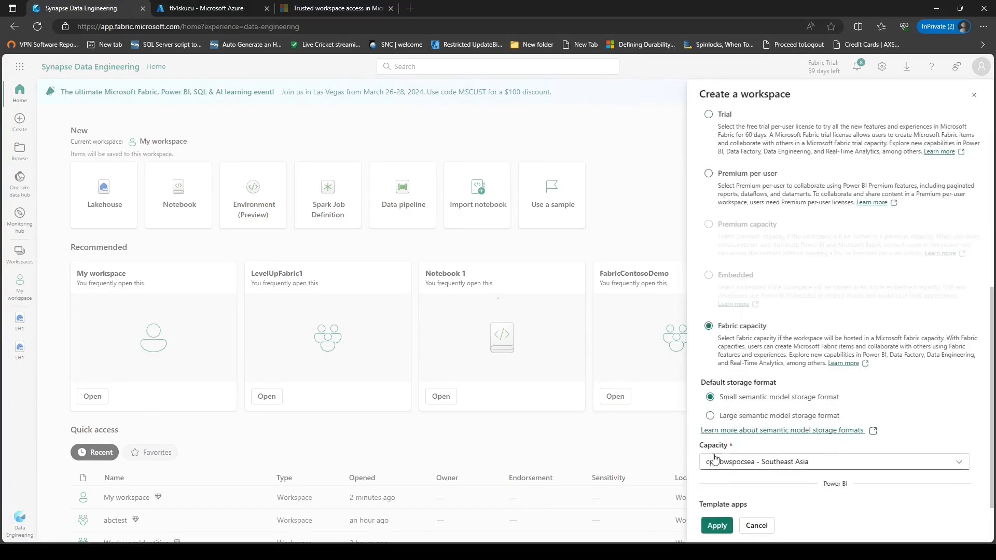
pyautogui.click(717, 525)
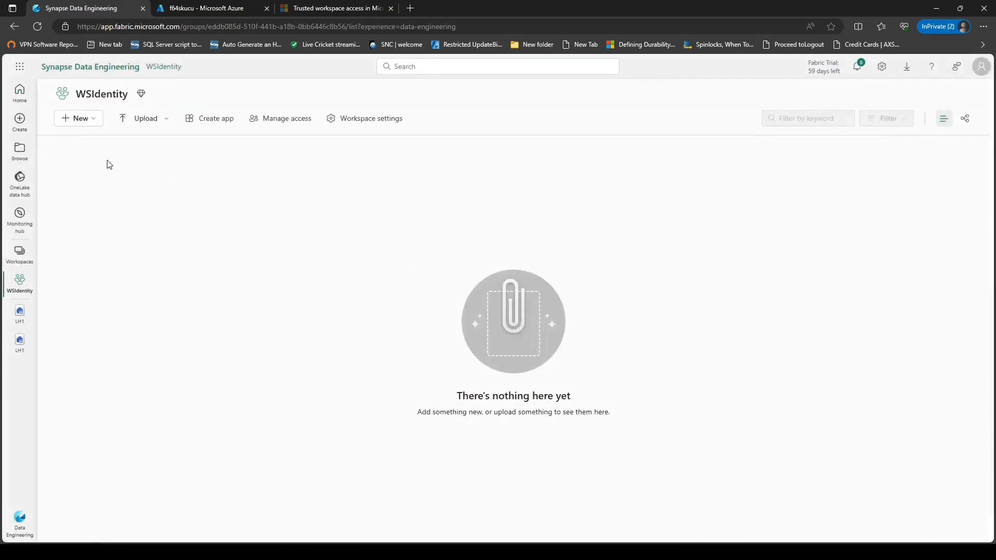
# - Check the WSIdentity workspace's identity settings, and change its license capacity to f64skucu - Southeast Asia
pyautogui.click(369, 122)
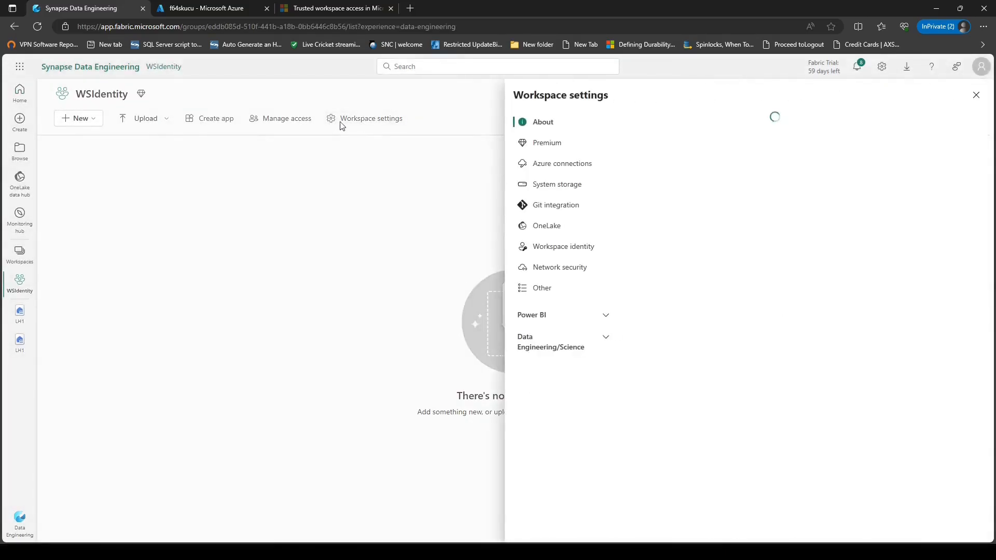
pyautogui.click(555, 251)
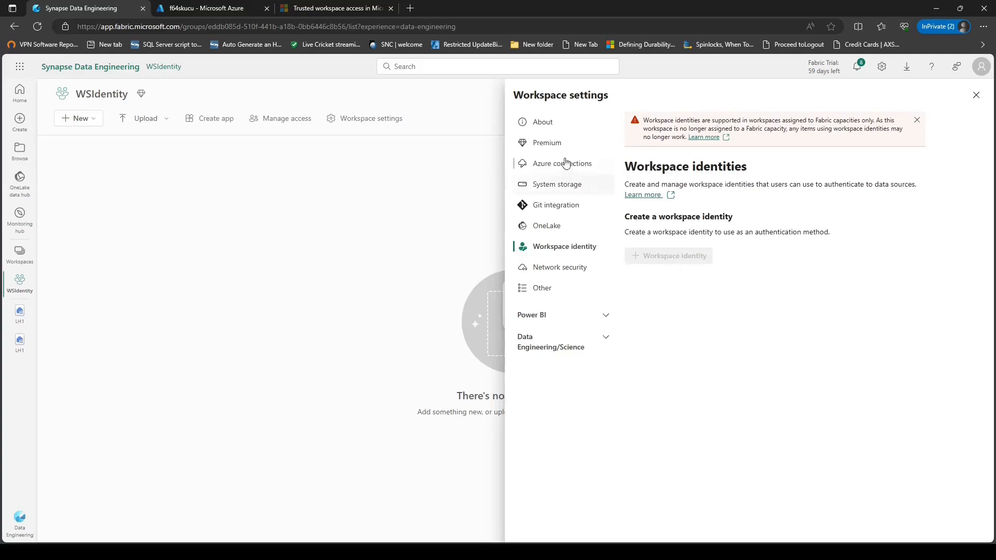
pyautogui.click(548, 144)
pyautogui.scroll(-3, 675, 379)
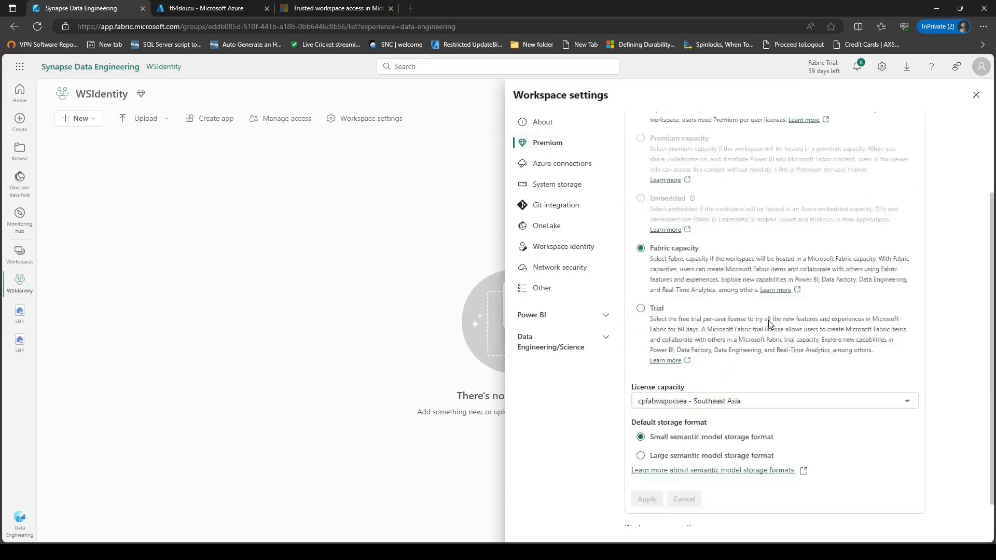
pyautogui.click(684, 379)
pyautogui.click(673, 404)
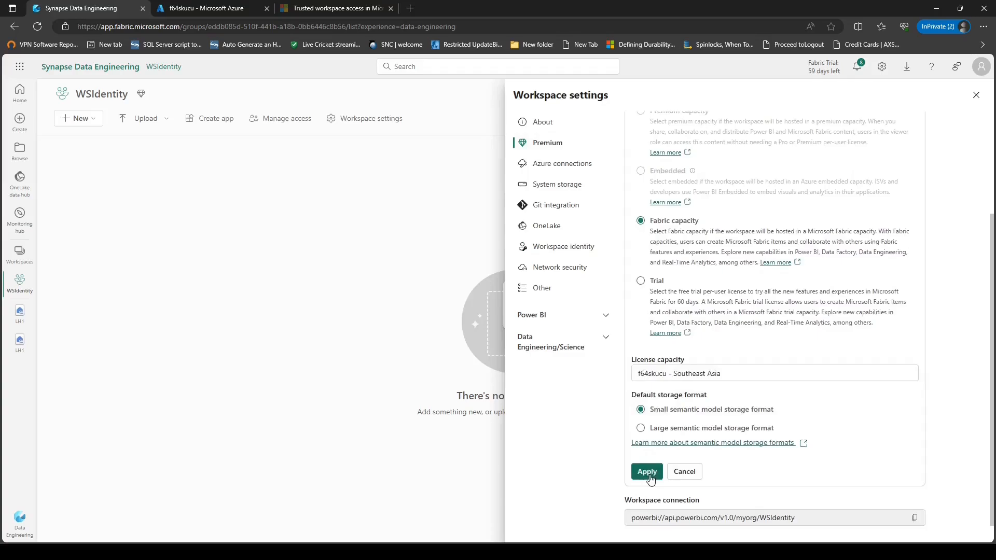
pyautogui.click(648, 472)
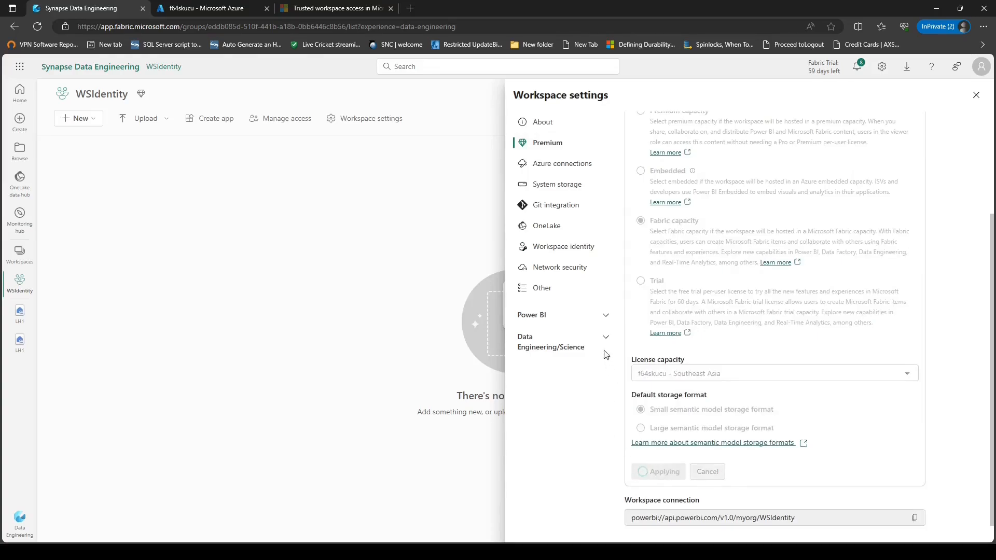
# - Create a workspace identity for the WSIdentity workspace and copy its ID
pyautogui.click(577, 254)
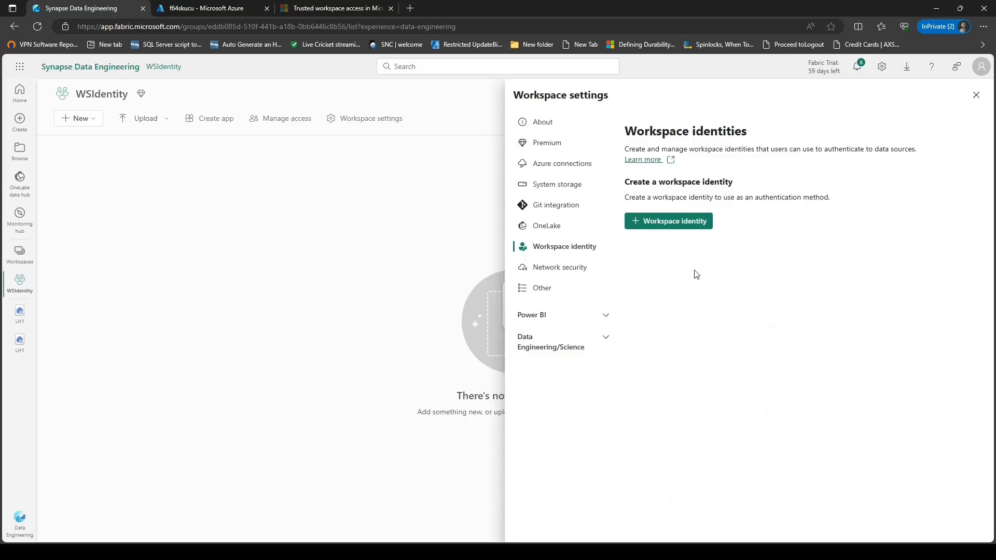
pyautogui.click(688, 226)
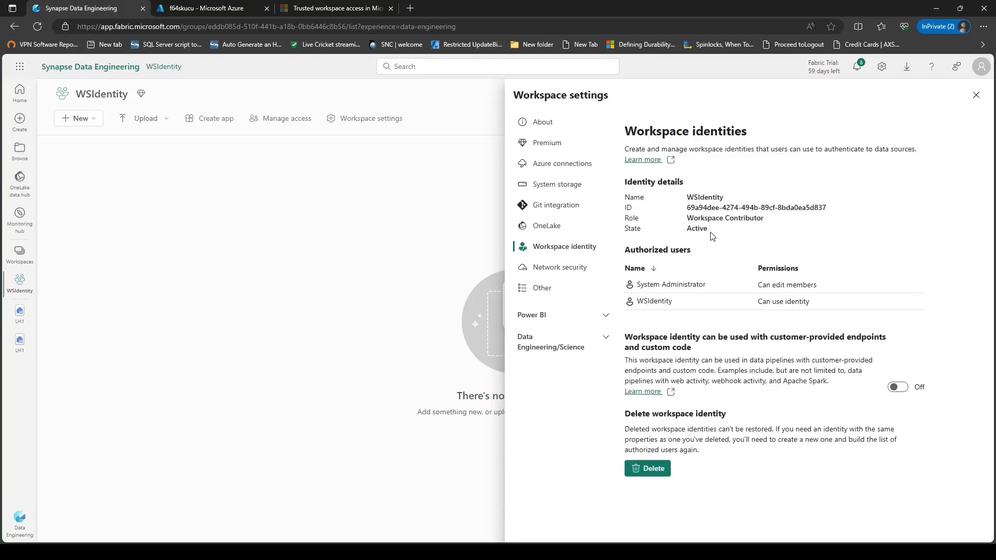
pyautogui.tripleClick(717, 208)
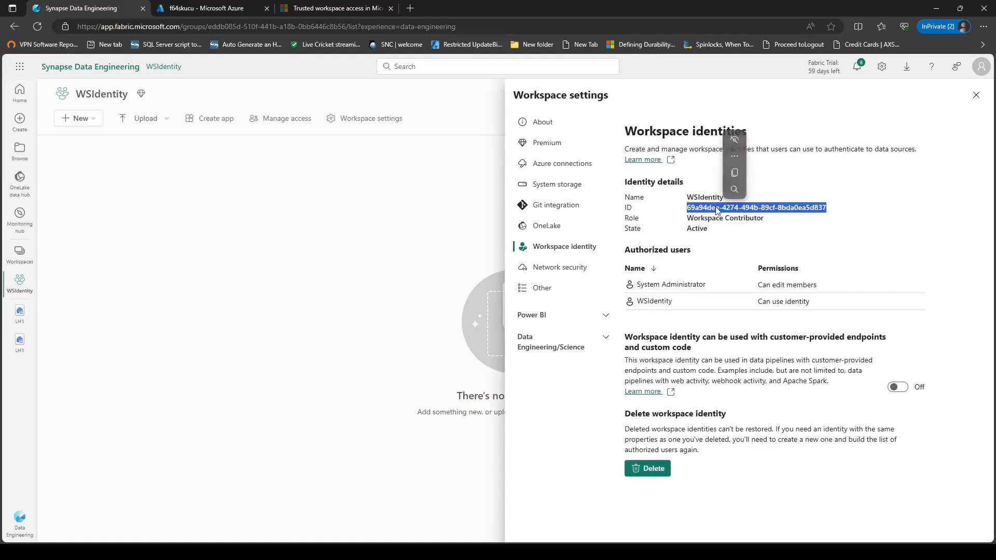
pyautogui.hotkey('ctrl', 'c')
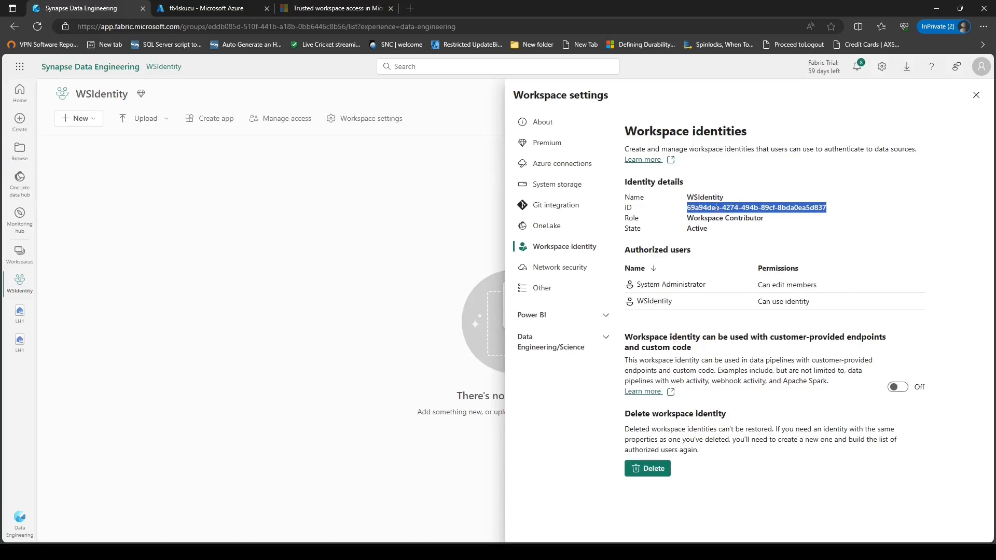
# - Switch to the Azure portal and search Microsoft Entra ID's enterprise applications for the copied workspace identity ID
pyautogui.click(185, 7)
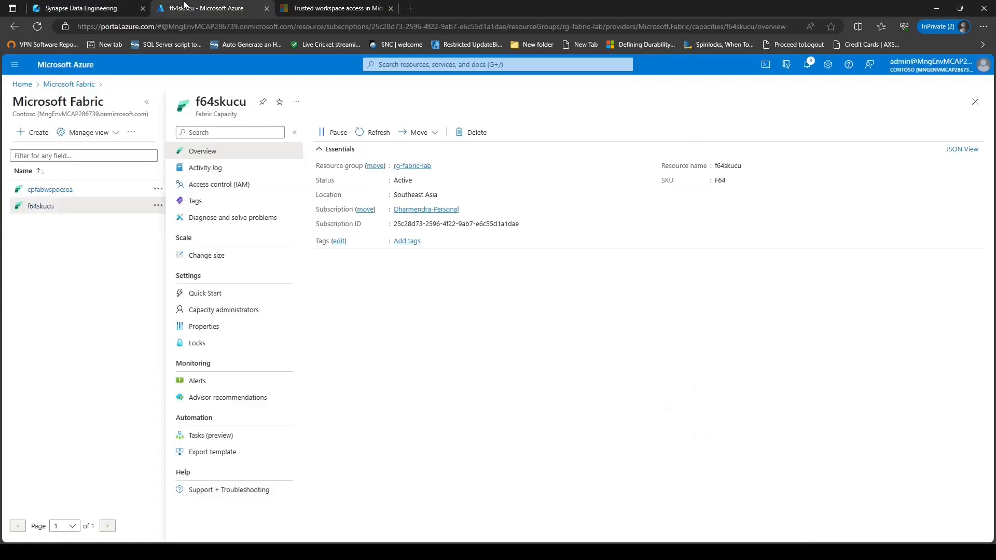
pyautogui.click(445, 65)
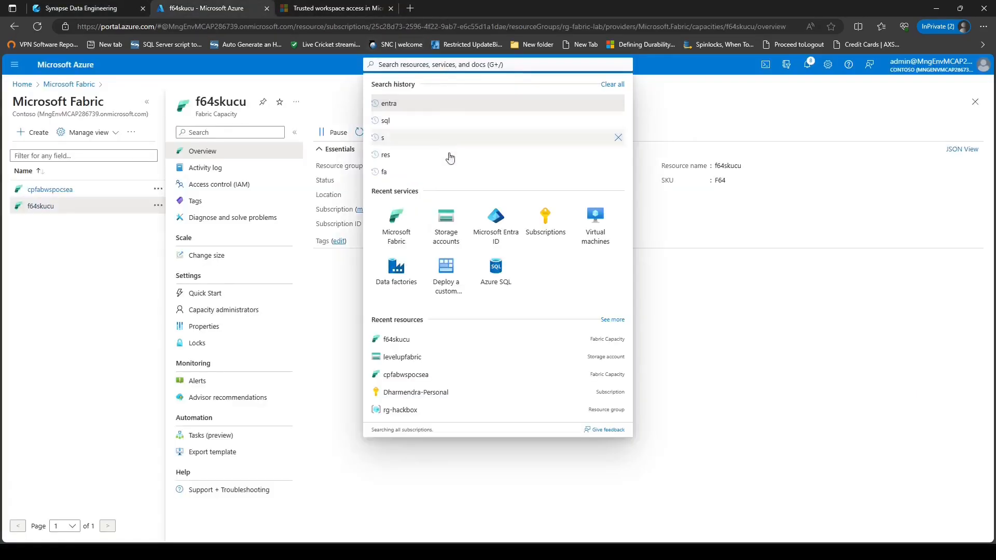
pyautogui.click(495, 243)
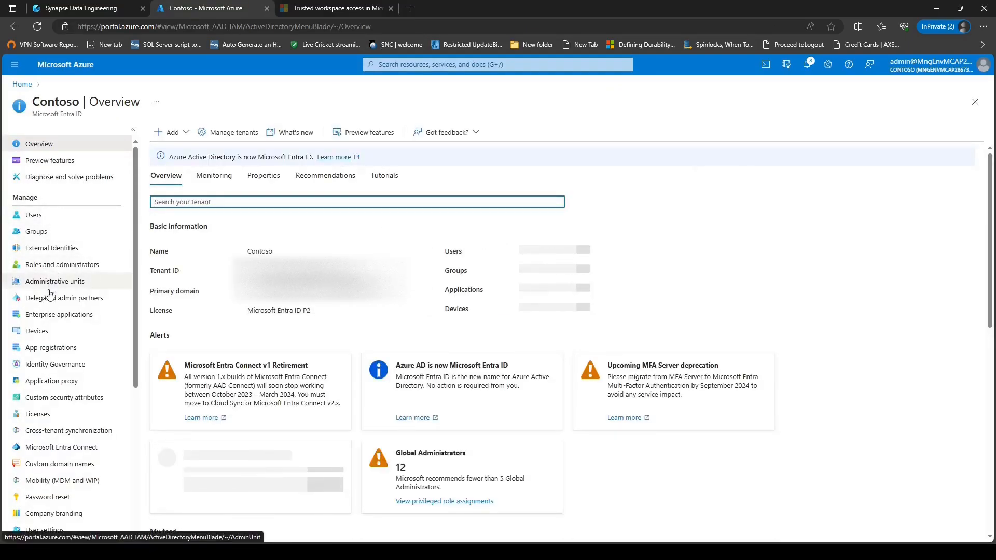
pyautogui.click(58, 314)
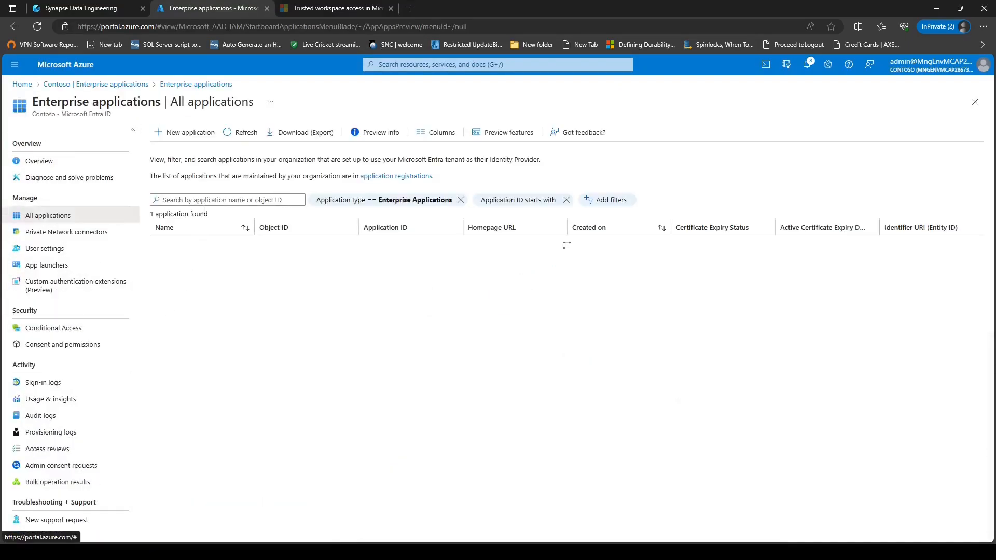
pyautogui.click(209, 202)
pyautogui.hotkey('ctrl', 'v')
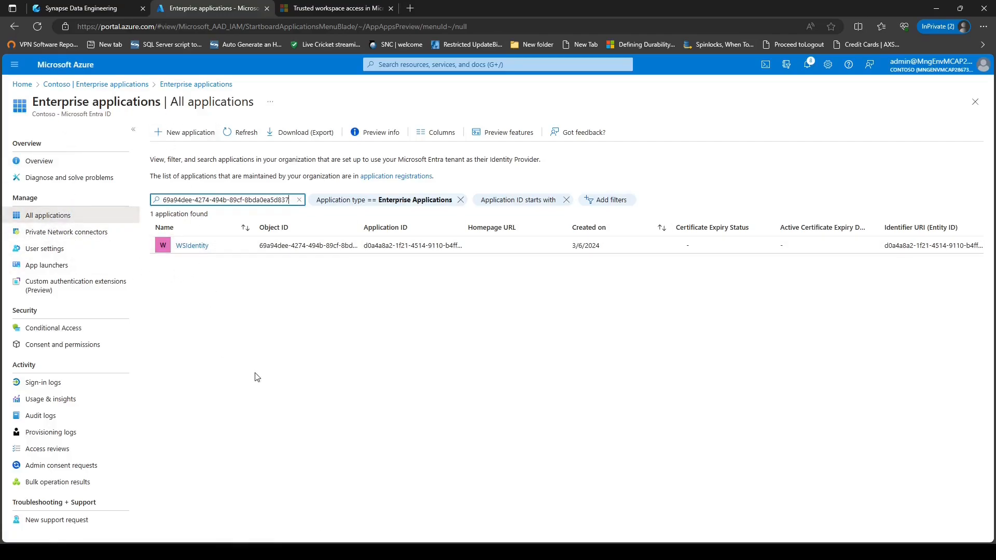
# - List all applications in the Contoso directory's app registrations
pyautogui.click(77, 89)
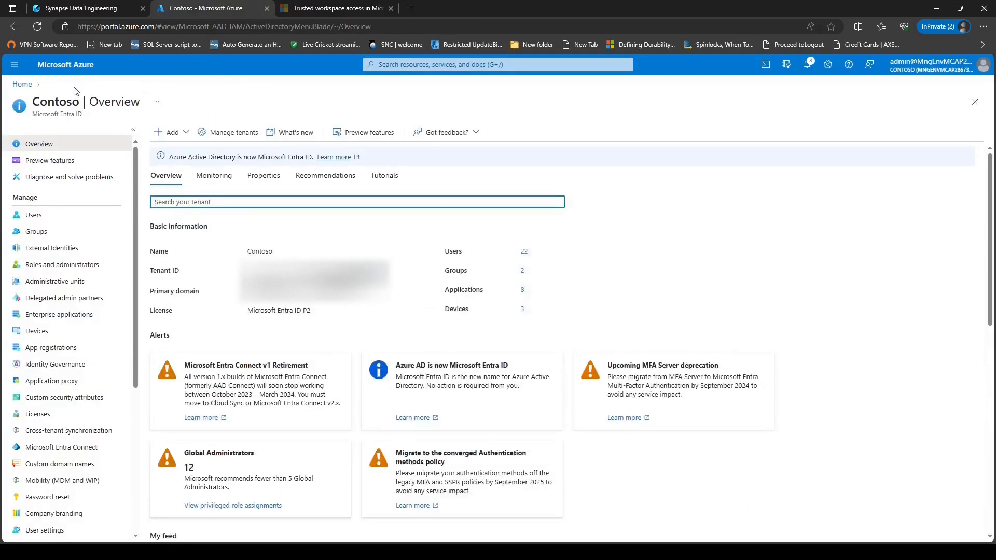
pyautogui.click(36, 348)
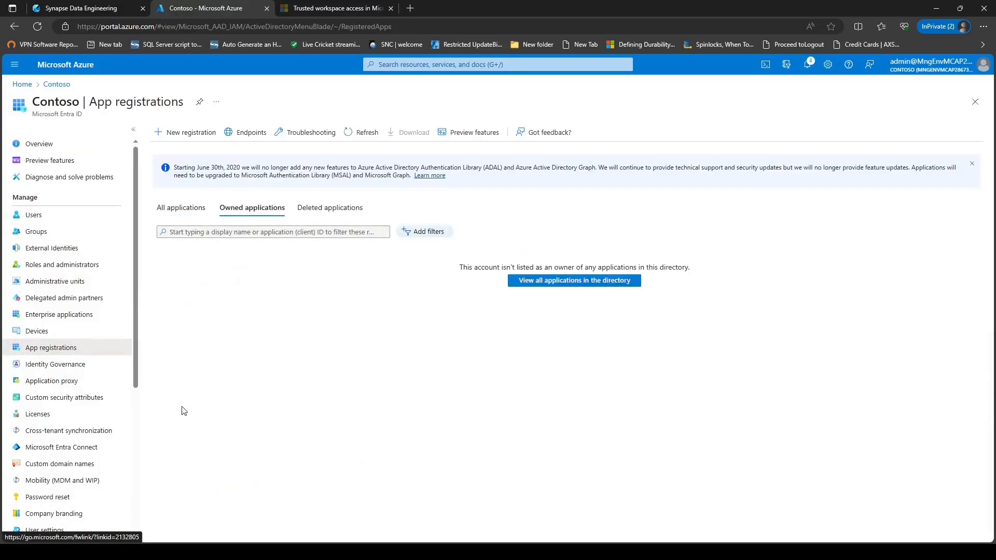
pyautogui.click(196, 207)
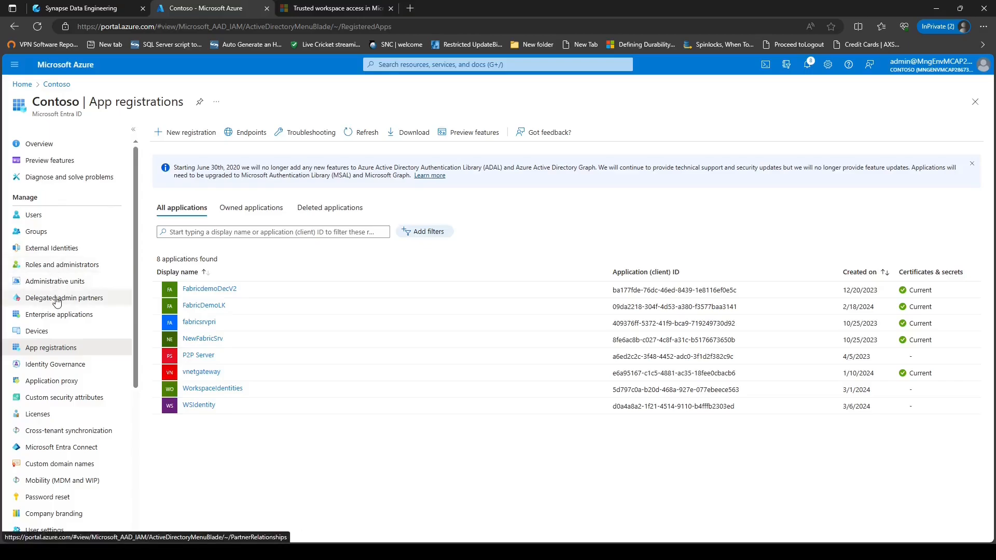
# - Examine the initiator and target of the 10:42:05 PM "Add application" entry in the enterprise applications audit logs
pyautogui.click(64, 315)
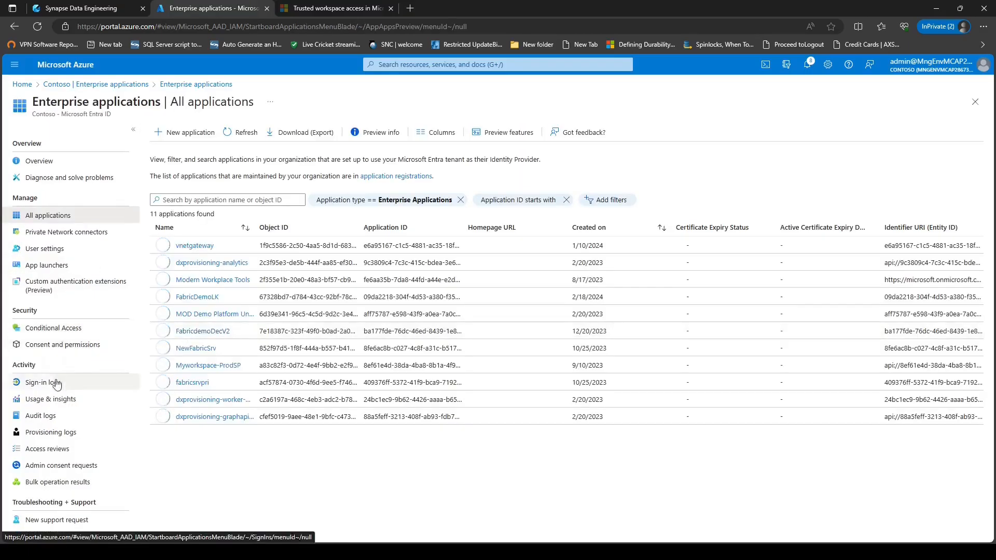
pyautogui.click(54, 419)
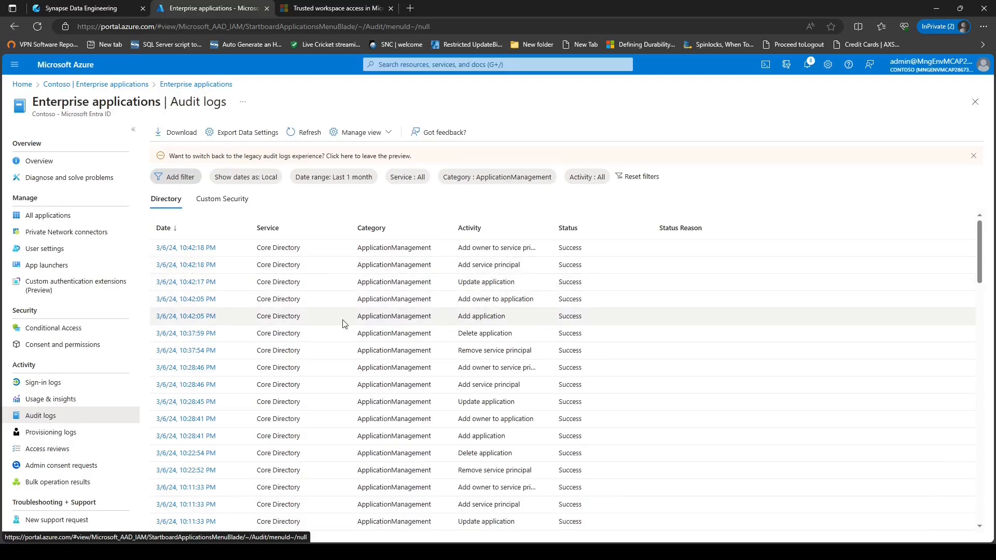
pyautogui.click(179, 320)
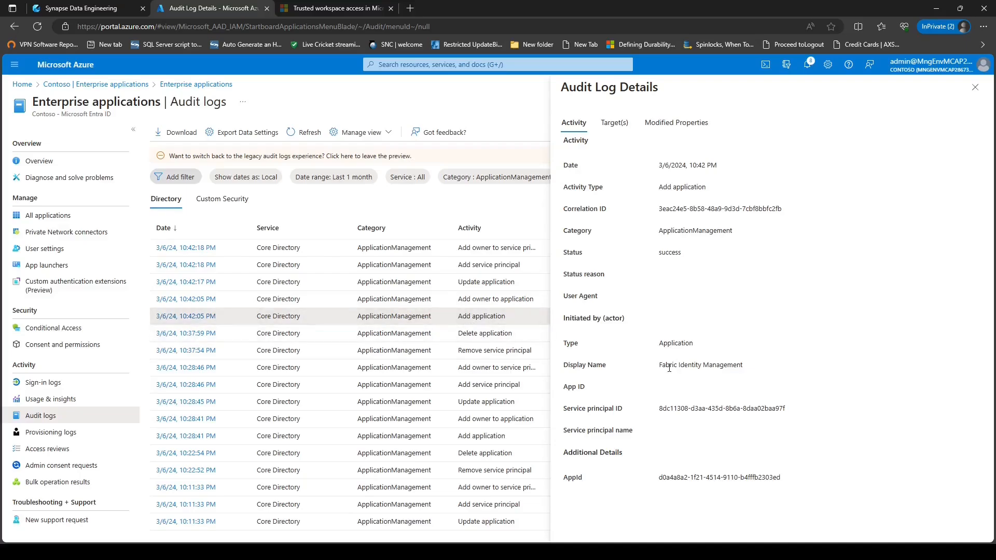
pyautogui.moveTo(659, 365); pyautogui.dragTo(746, 369)
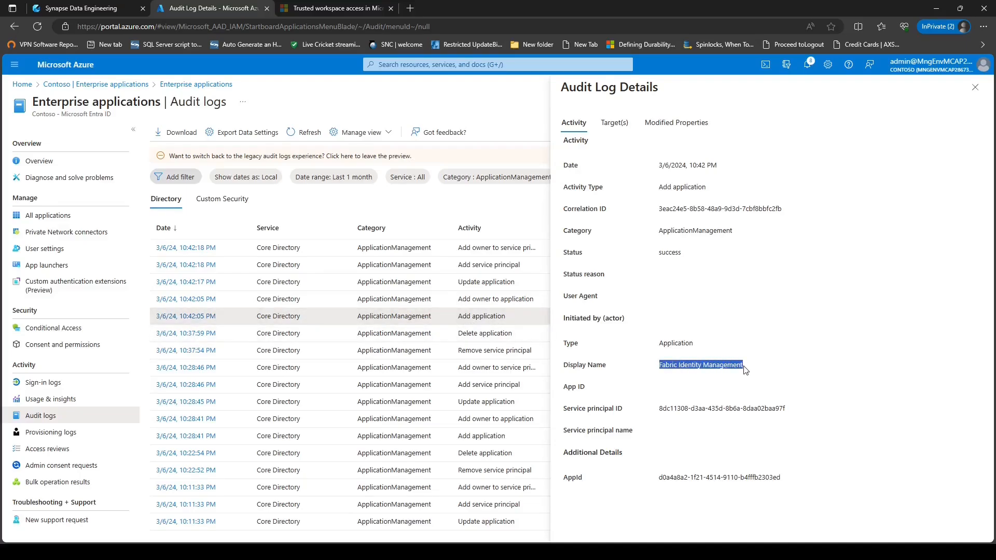
pyautogui.click(615, 124)
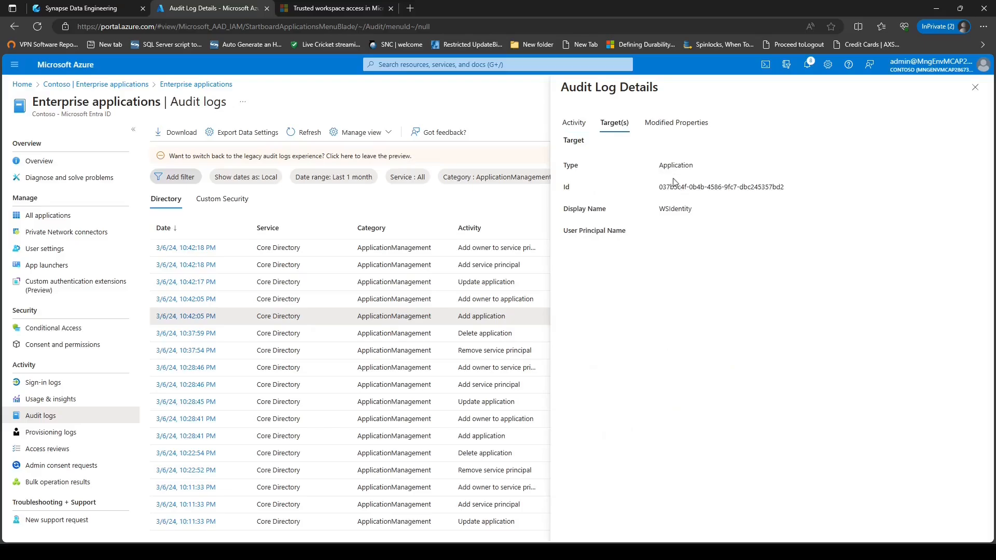
pyautogui.doubleClick(671, 208)
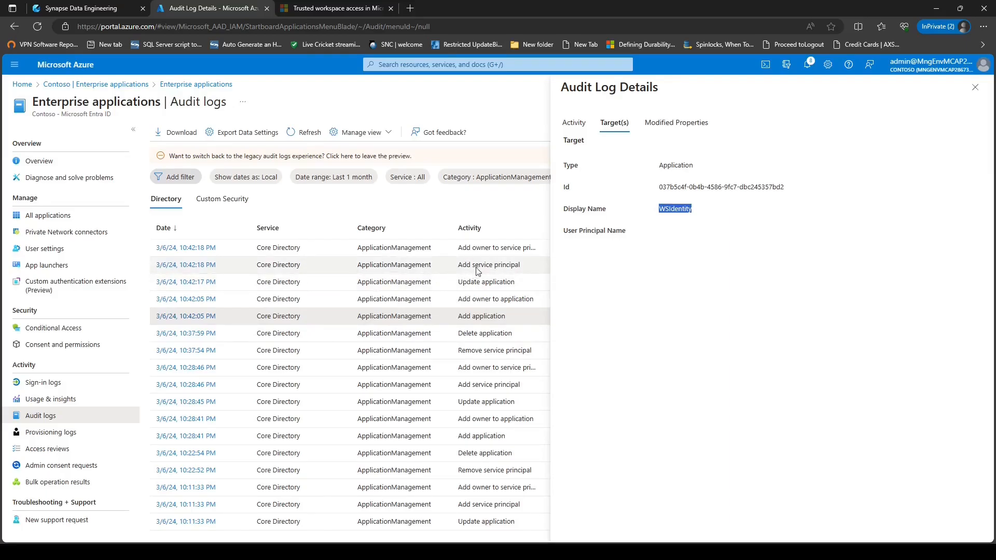
# - Examine the initiator and target of the 10:42:18 PM "Add service principal" audit log entry
pyautogui.click(202, 270)
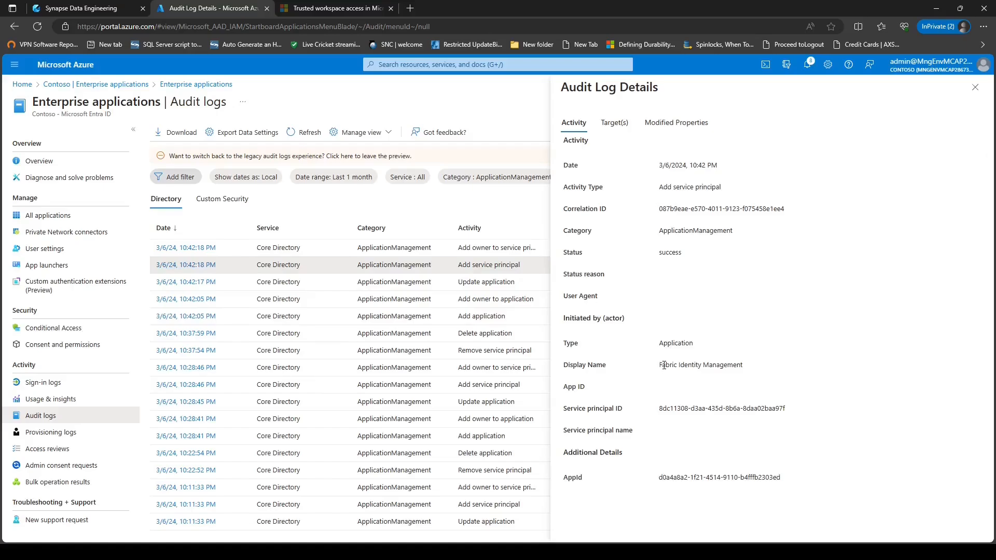
pyautogui.moveTo(661, 367); pyautogui.dragTo(742, 365)
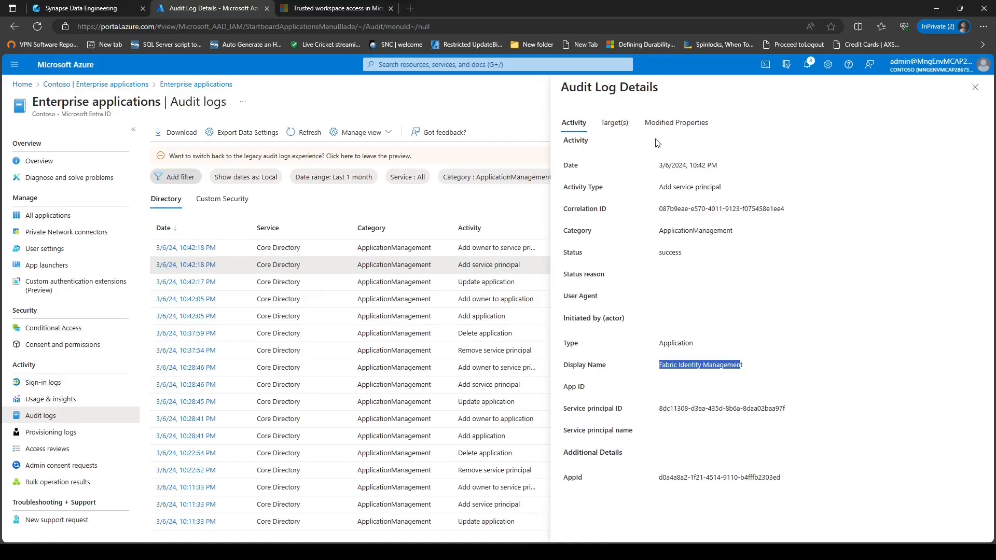
pyautogui.click(610, 125)
pyautogui.doubleClick(667, 210)
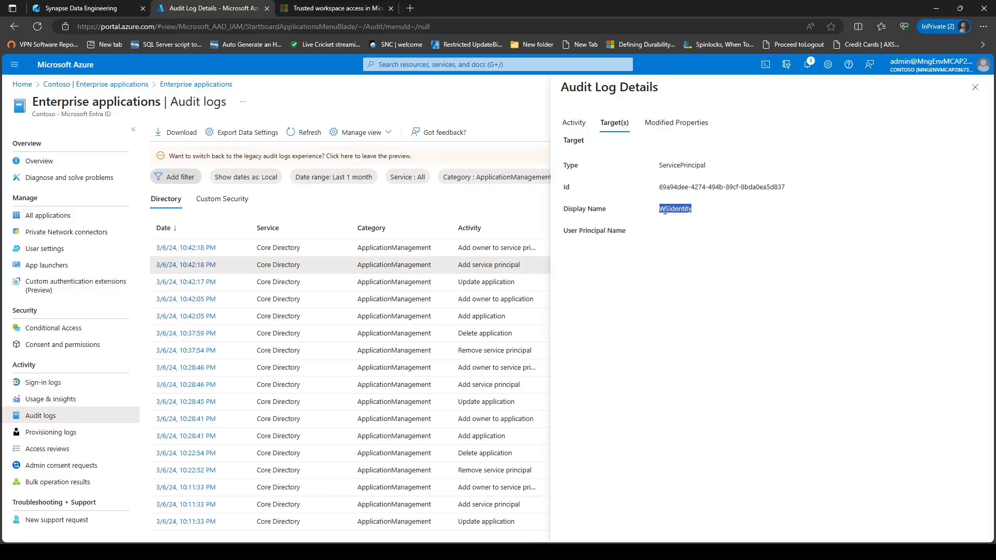
# - Recheck the target type and the initiating actor's display name in the "Add service principal" audit log details
pyautogui.doubleClick(692, 166)
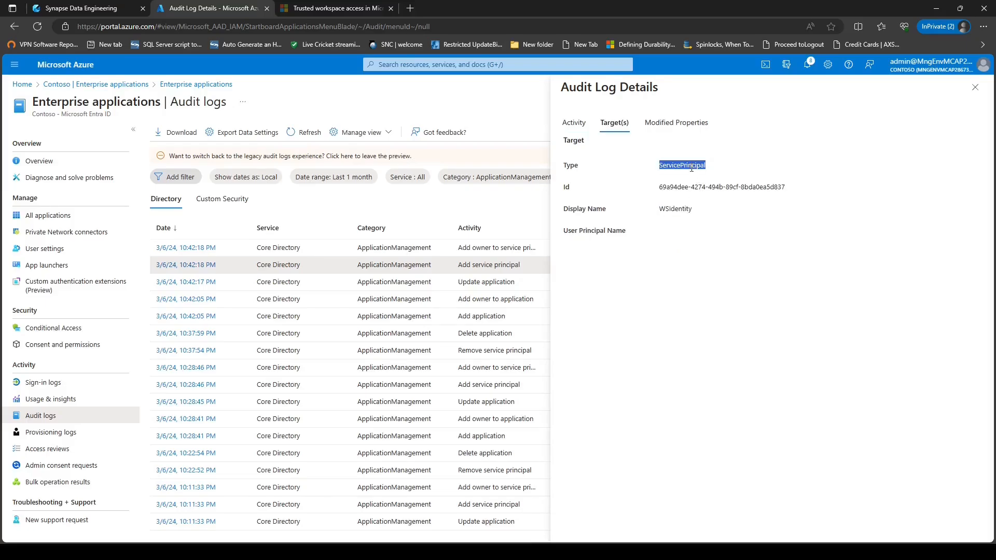
pyautogui.click(568, 127)
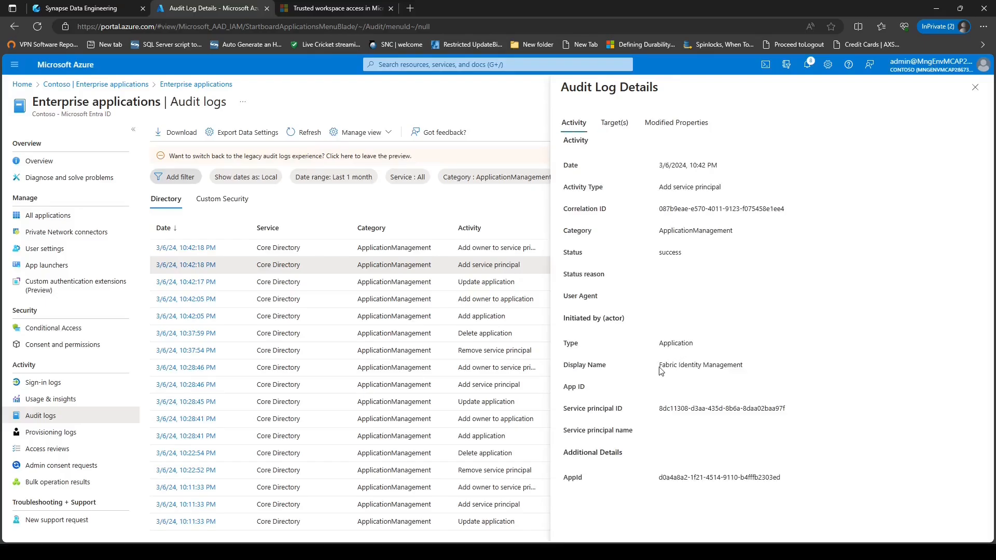
pyautogui.moveTo(659, 366); pyautogui.dragTo(745, 369)
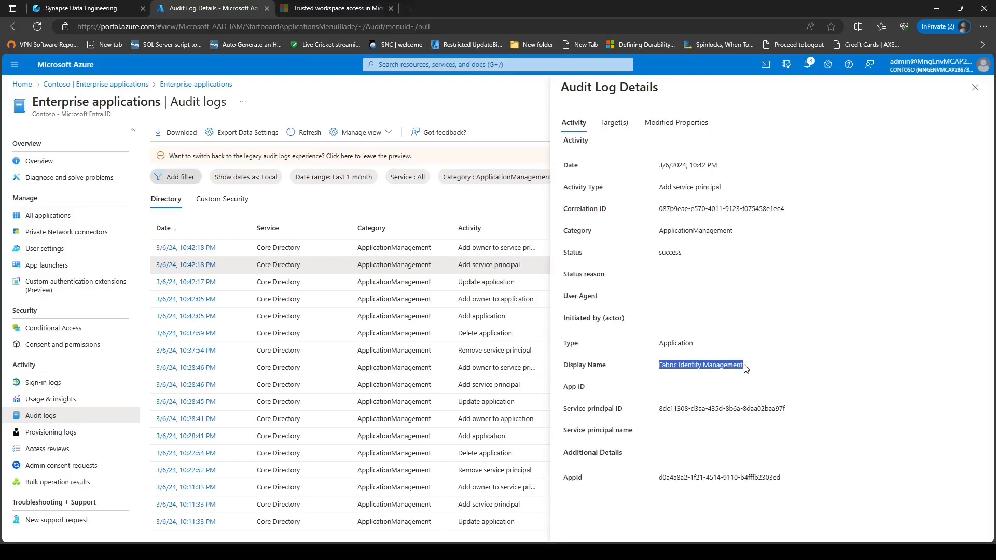
# - Search Contoso's enterprise applications for "fabric iden" without the application type filter
pyautogui.click(122, 85)
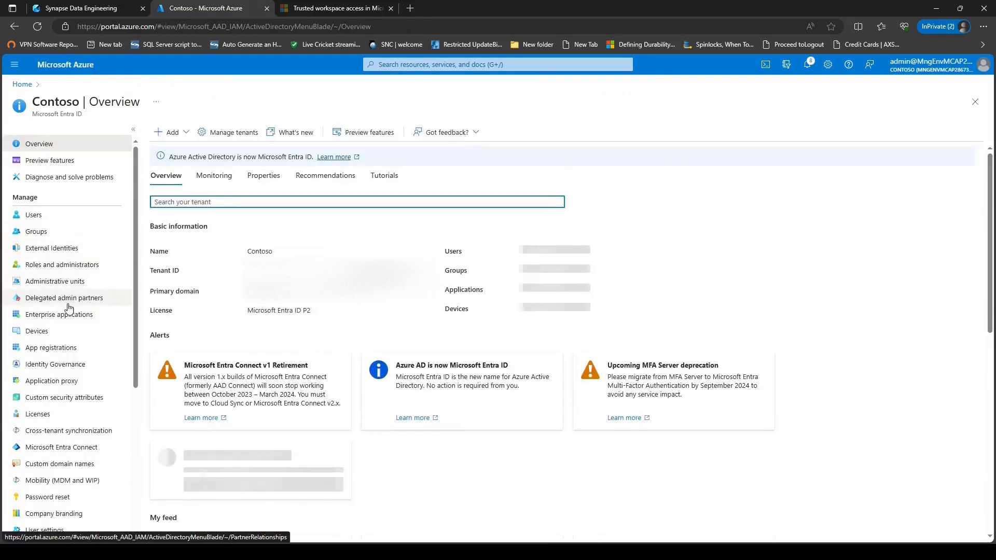
pyautogui.click(78, 315)
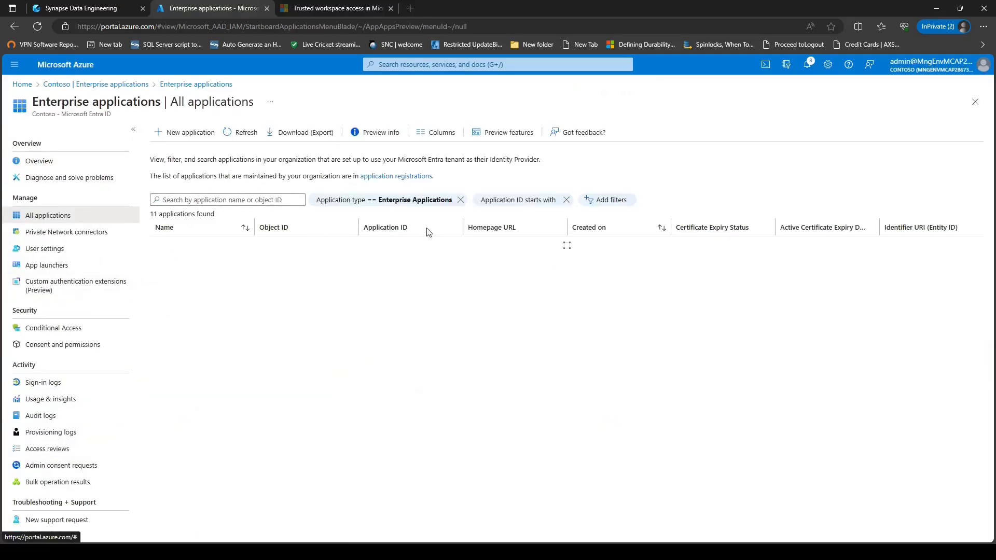
pyautogui.click(461, 200)
pyautogui.click(274, 202)
pyautogui.write('fabric iden')
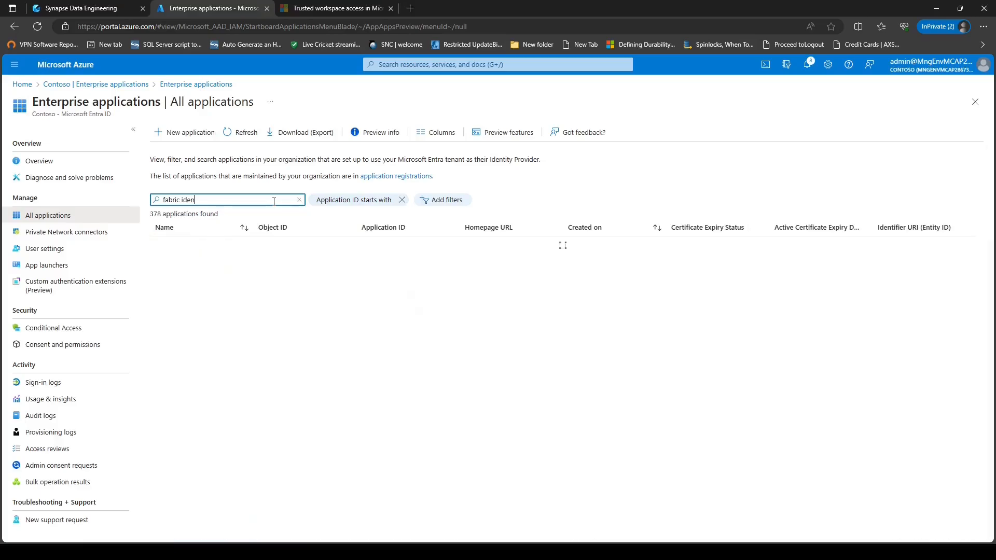
pyautogui.moveTo(255, 229); pyautogui.dragTo(279, 236)
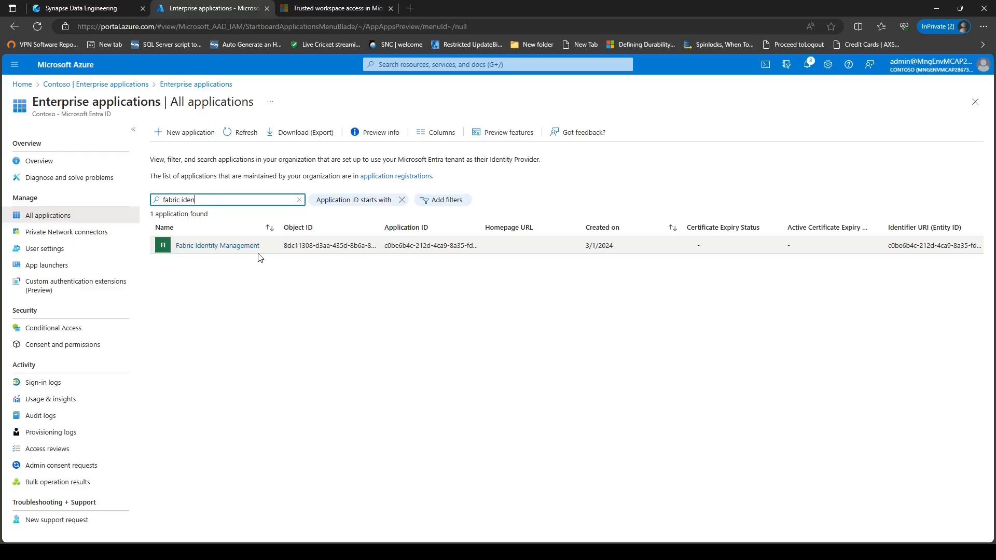
# - Switch to Microsoft Fabric and create a lakehouse named LH1 in the WSIdentity workspace
pyautogui.click(119, 7)
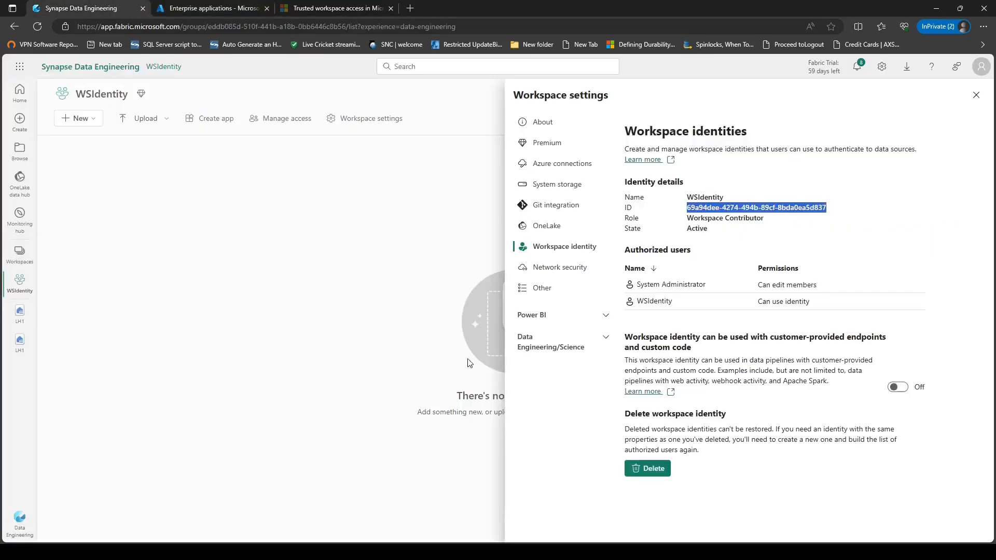
pyautogui.click(403, 279)
pyautogui.click(81, 118)
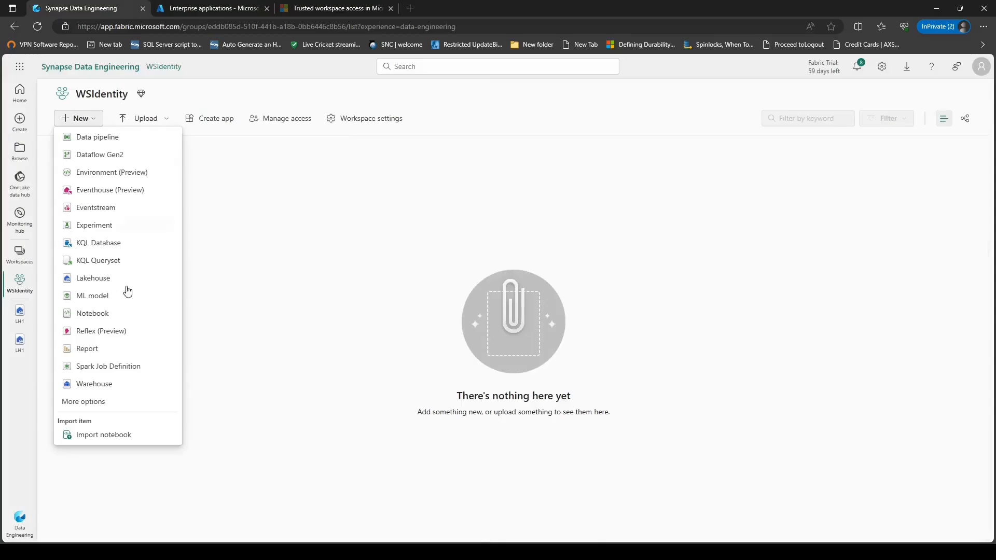
pyautogui.click(106, 279)
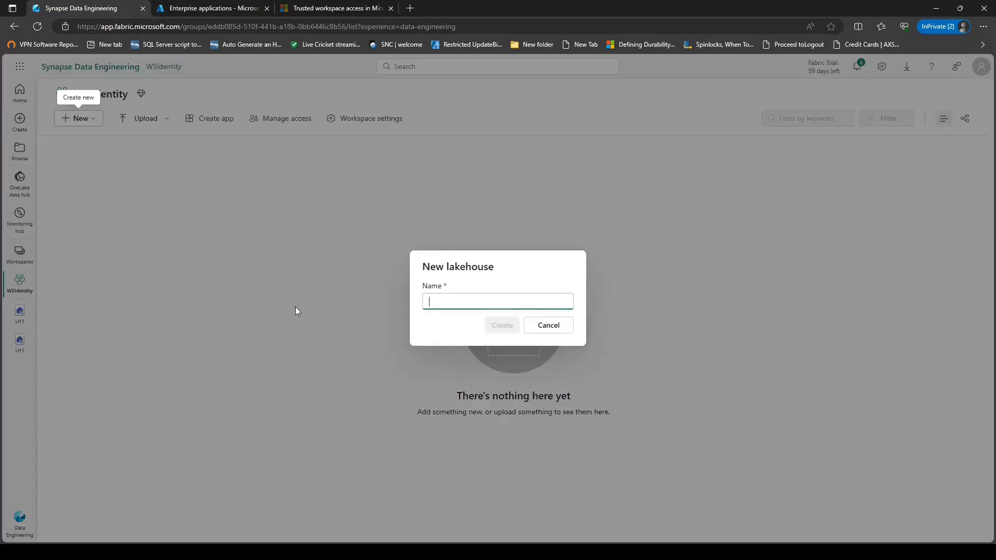
pyautogui.write('LH')
pyautogui.press('Escape')
pyautogui.write('1')
pyautogui.click(509, 326)
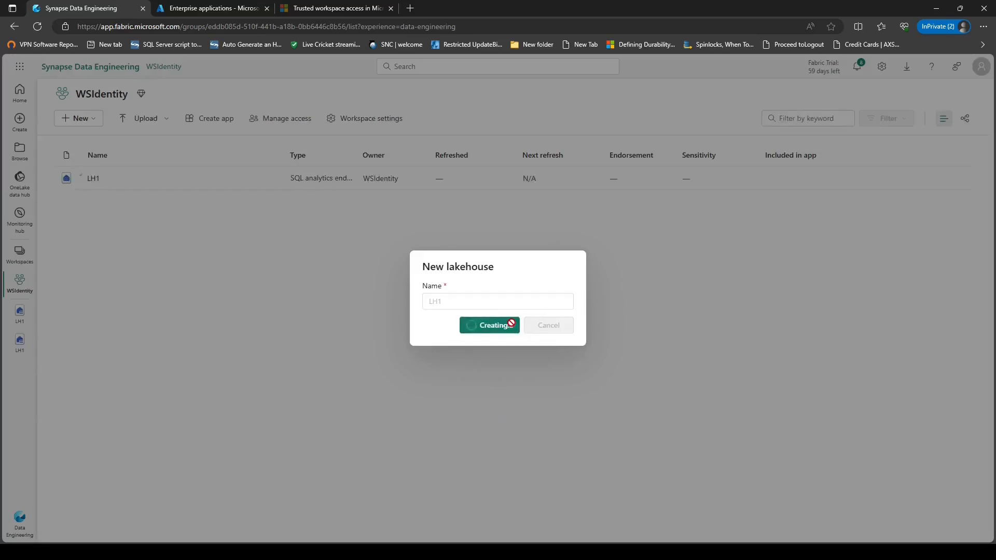
# - Switch to the Azure portal and open the properties of the adventureworks container in the levelupfabric storage account
pyautogui.click(209, 7)
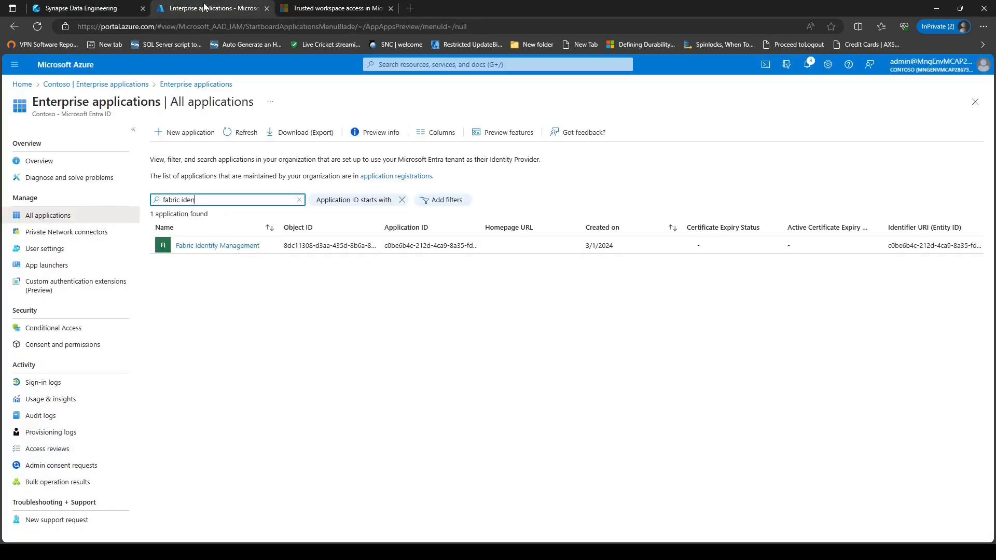
pyautogui.click(418, 64)
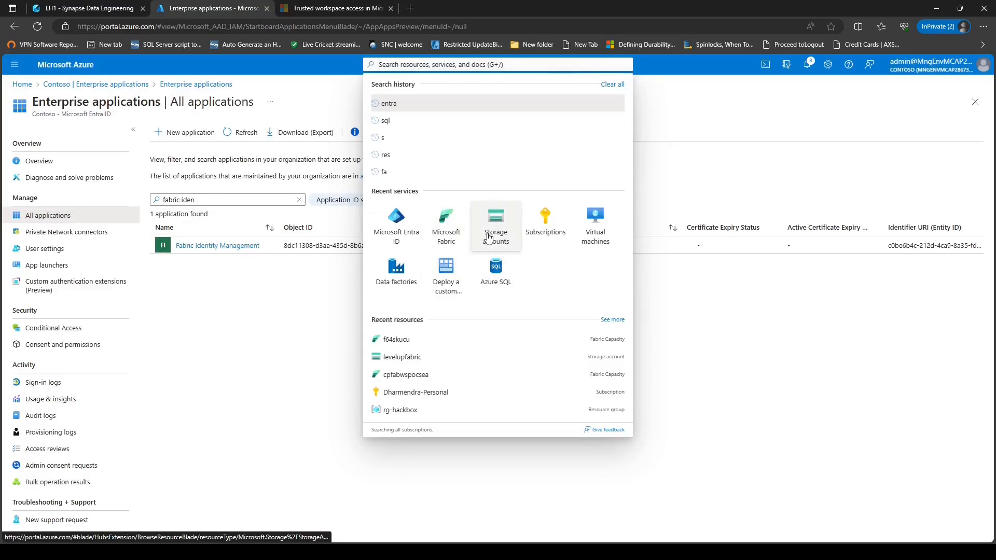
pyautogui.click(494, 239)
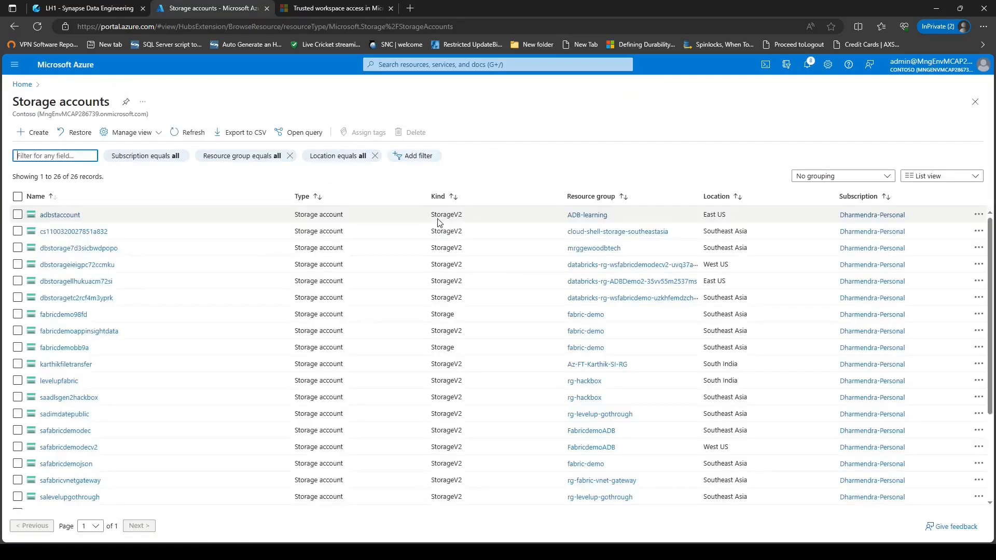
pyautogui.click(55, 384)
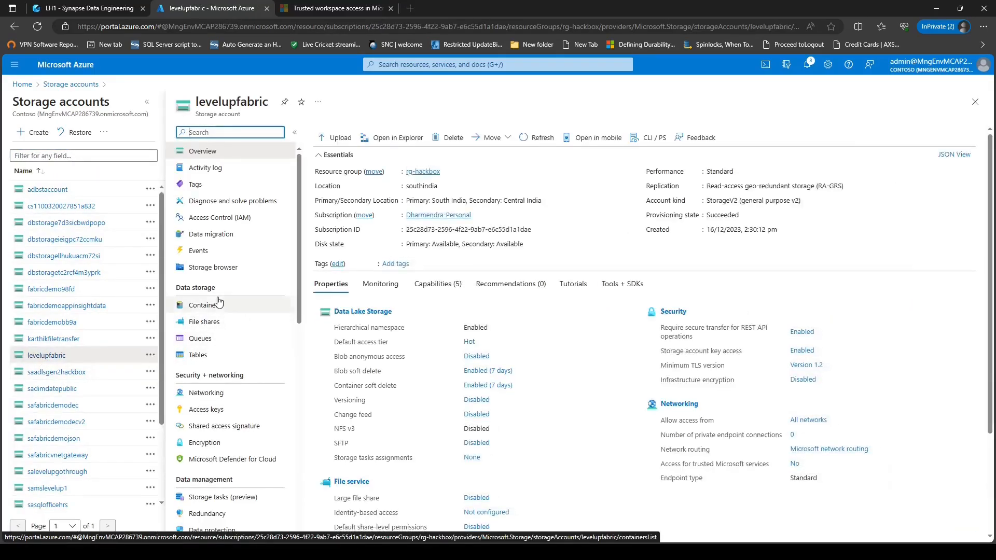
pyautogui.click(218, 308)
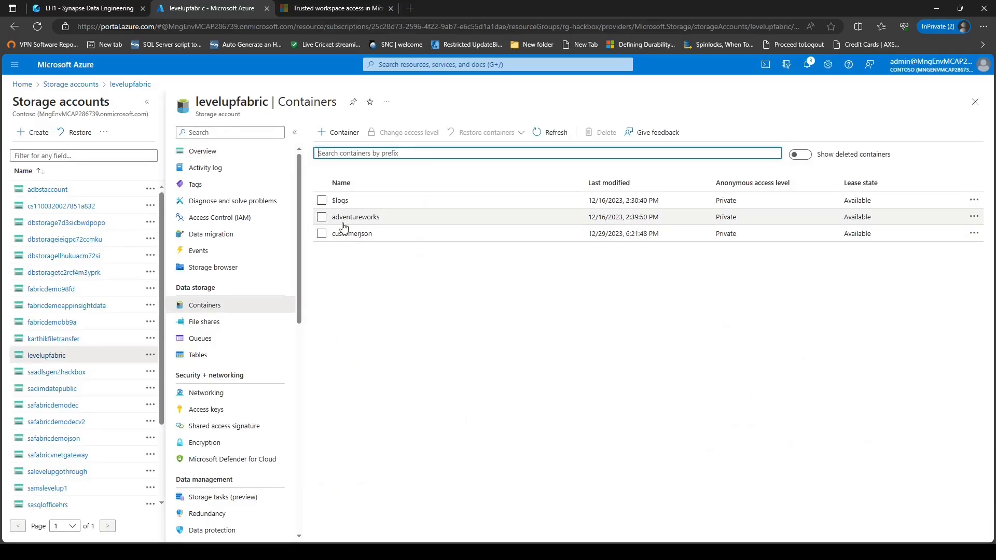
pyautogui.click(975, 217)
pyautogui.click(937, 224)
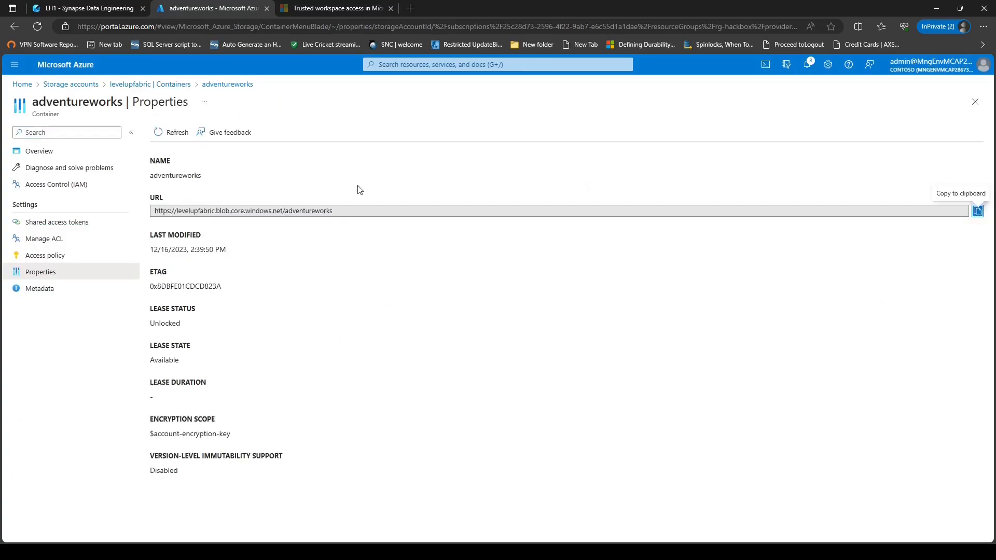
# - Copy the adventureworks container's URL from its properties
pyautogui.tripleClick(225, 210)
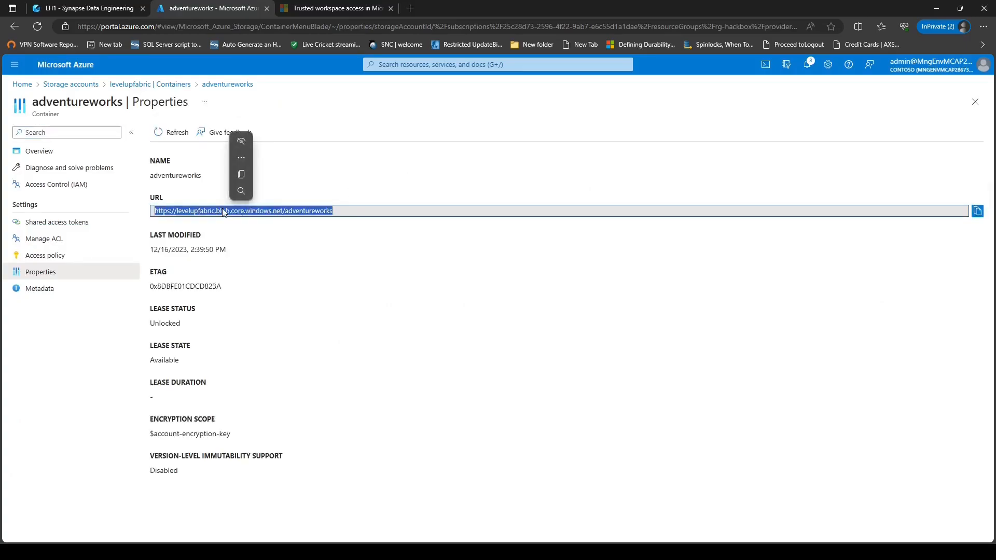
pyautogui.click(219, 211)
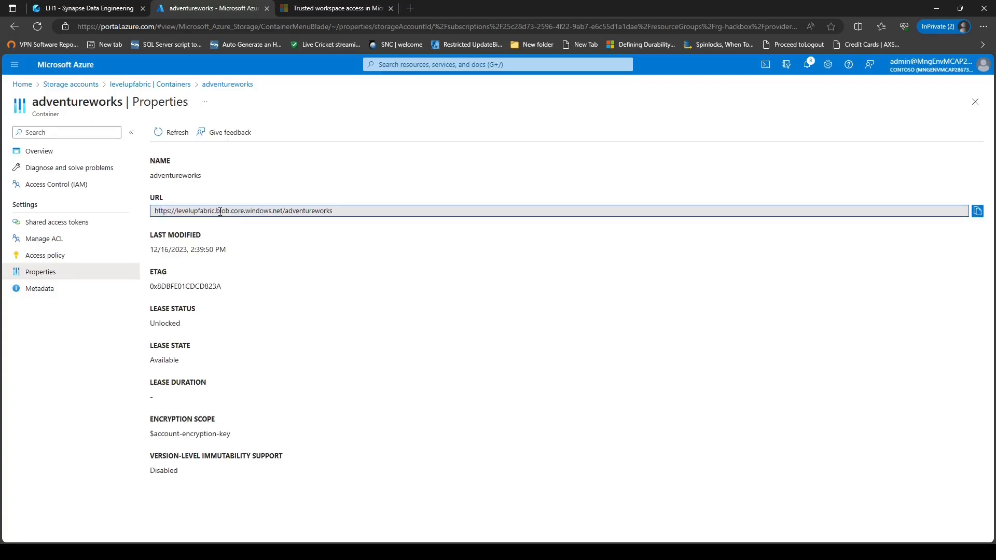
pyautogui.moveTo(215, 209); pyautogui.dragTo(231, 212)
pyautogui.click(232, 212)
pyautogui.tripleClick(232, 212)
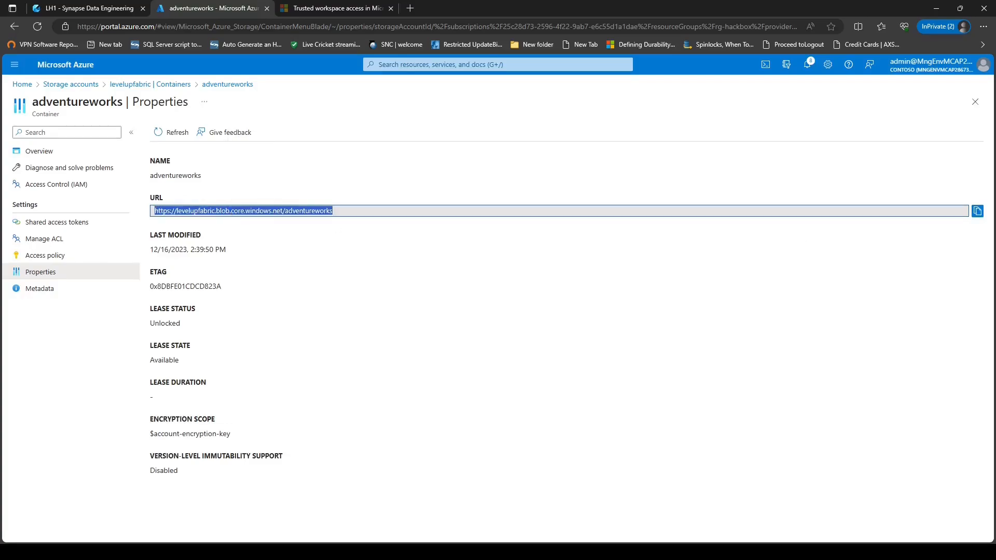
pyautogui.click(978, 210)
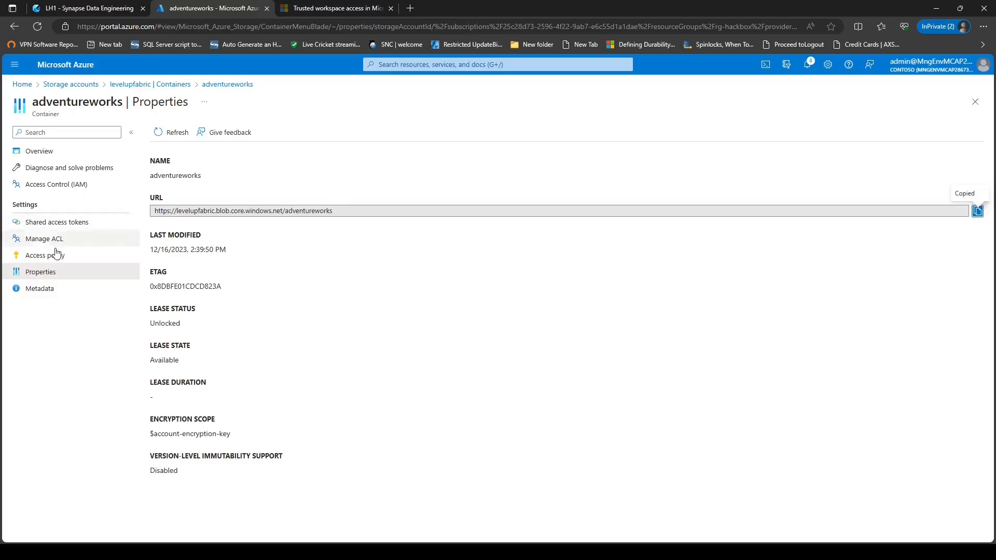
# - Inspect the contents of the adventureworks container and its Sales_SalesOrderDetail folder
pyautogui.click(171, 85)
pyautogui.click(354, 218)
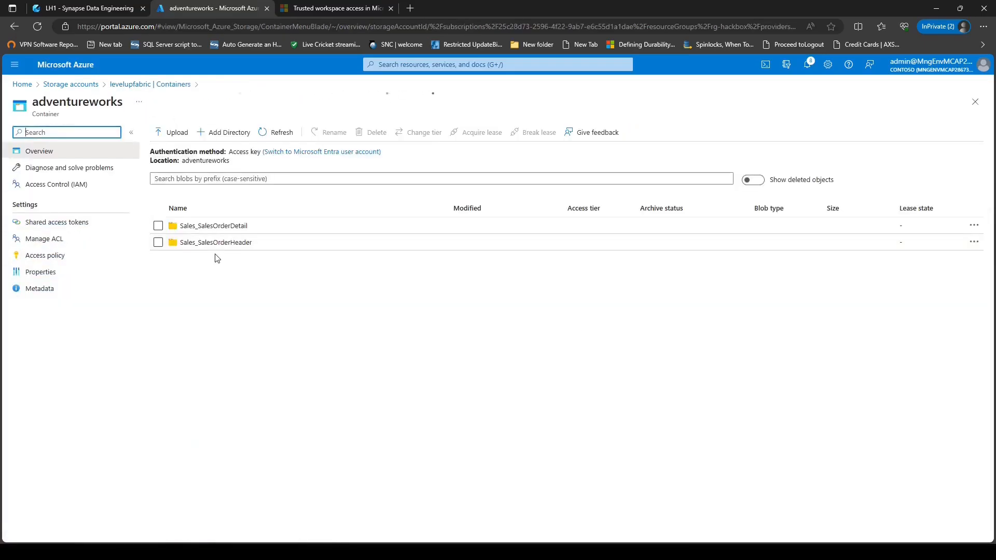
pyautogui.click(204, 228)
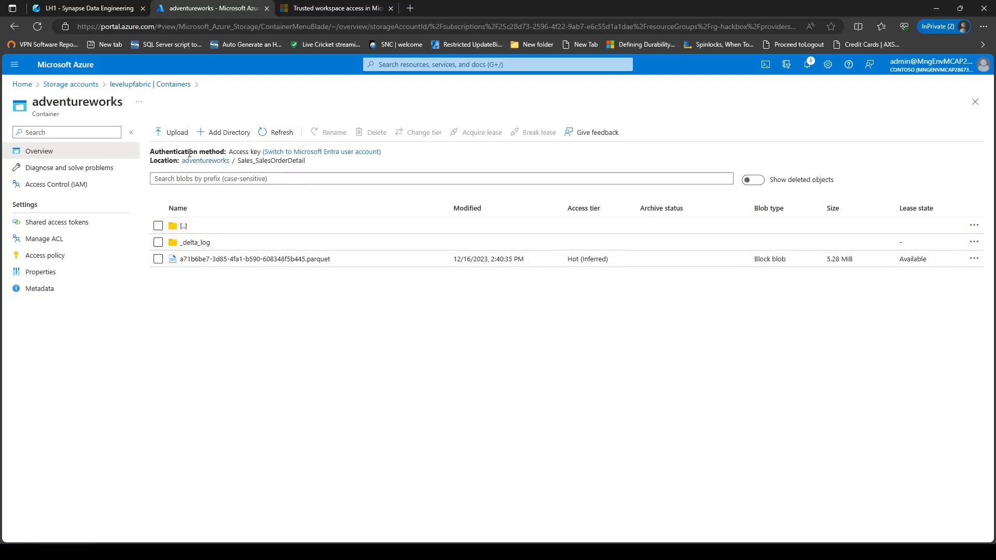
pyautogui.click(218, 161)
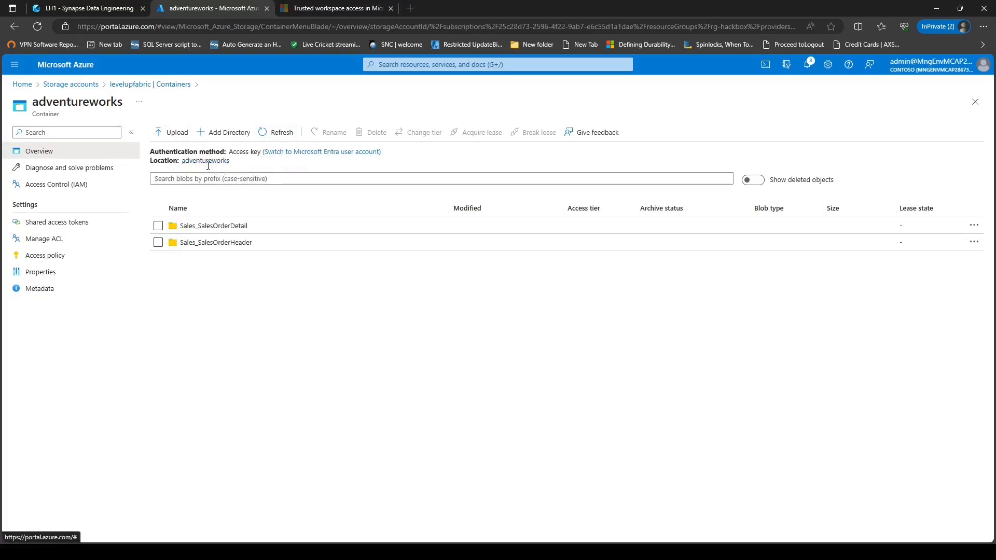
# - Restrict the levelupfabric storage account's public network access to selected virtual networks and IP addresses, and save the setting
pyautogui.click(79, 85)
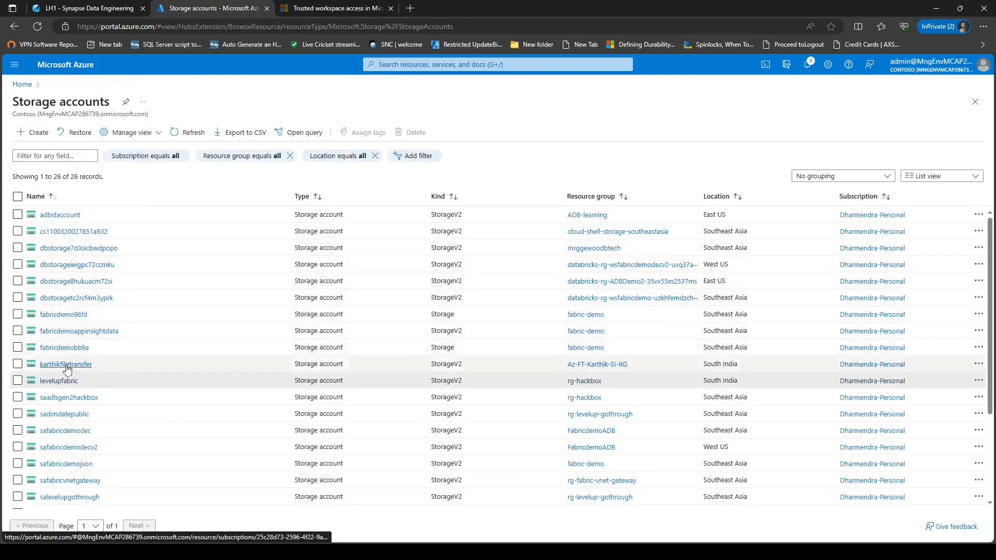
pyautogui.click(65, 381)
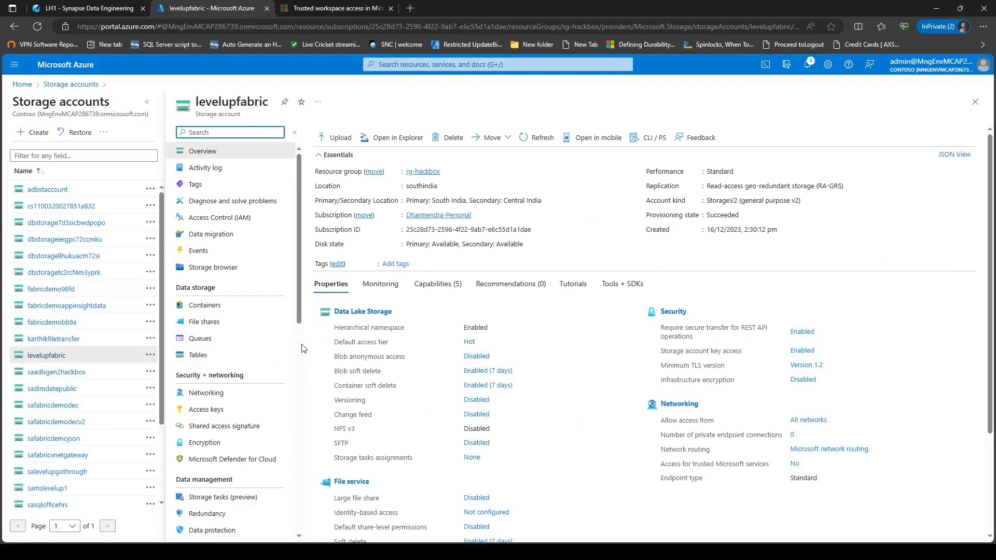
pyautogui.click(207, 395)
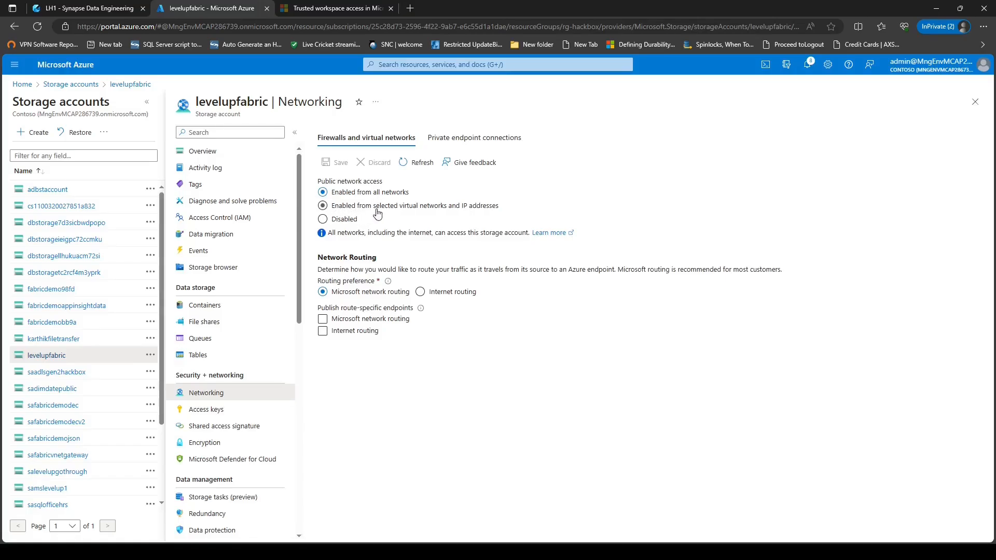
pyautogui.click(407, 207)
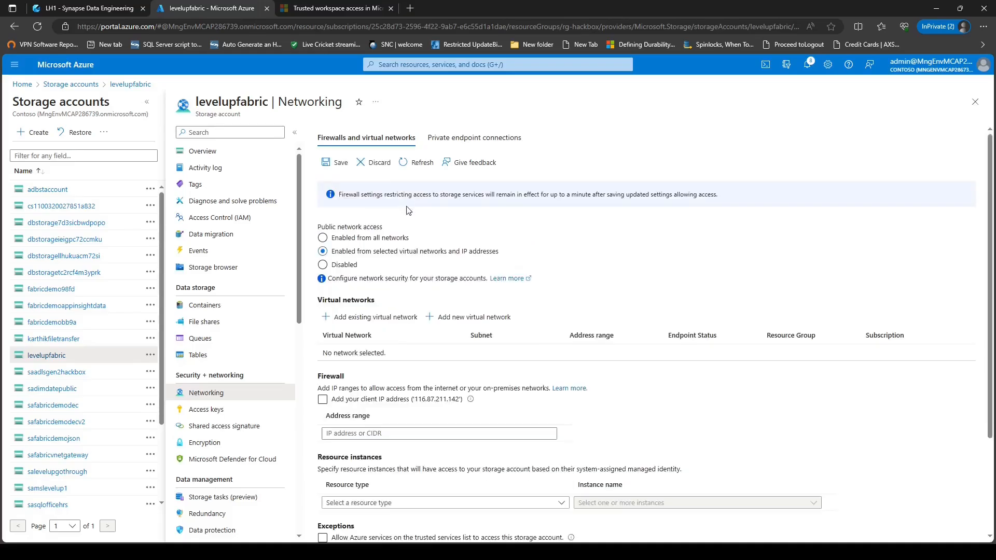
pyautogui.click(342, 164)
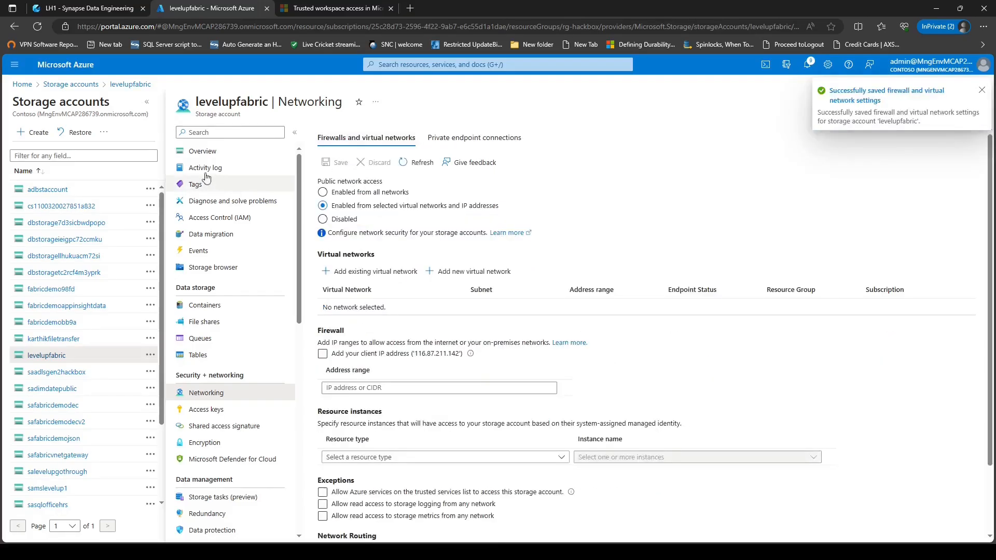
# - Review the levelupfabric overview and the storage account RBAC roles required on the workspace identity prerequisites slide
pyautogui.click(210, 153)
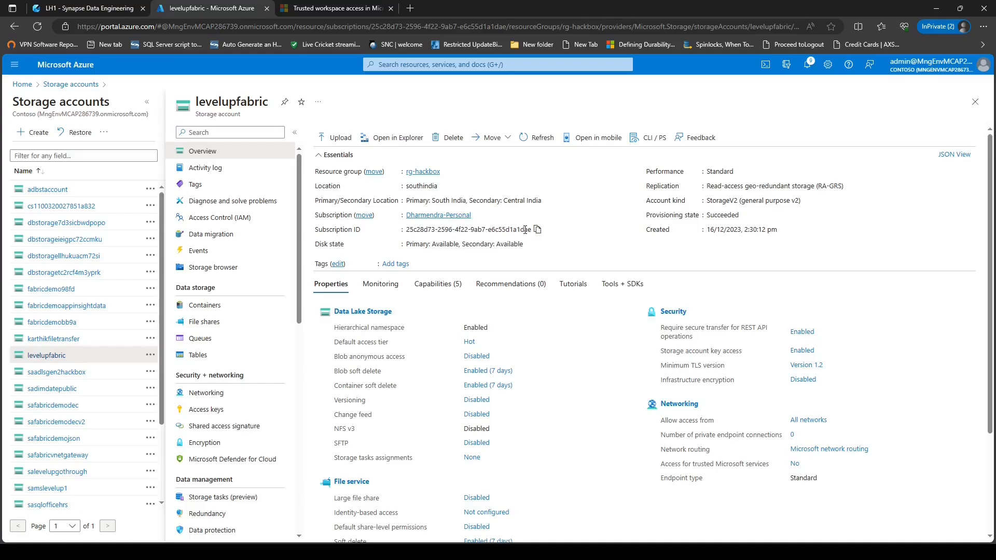
pyautogui.hotkey('alt', 'Tab')
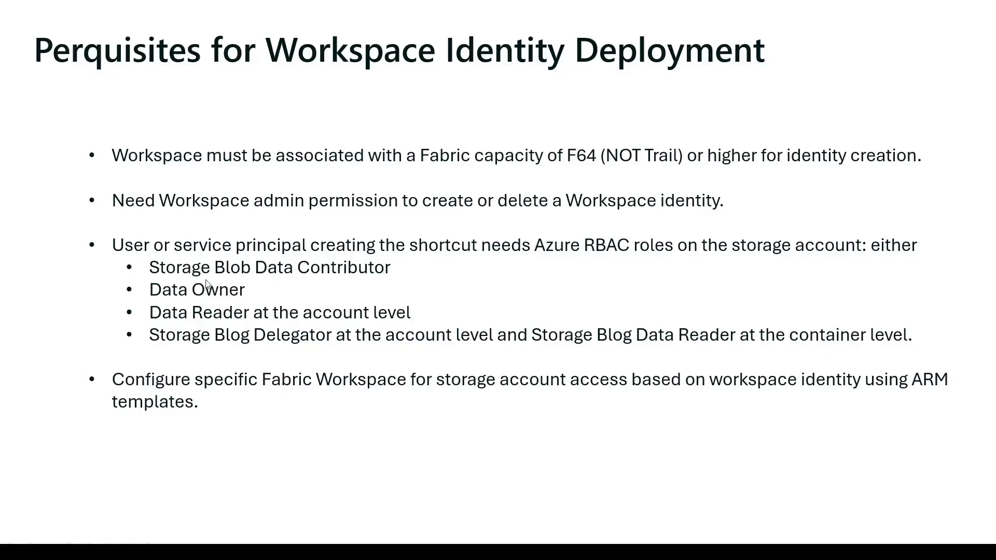
pyautogui.hotkey('alt', 'Tab')
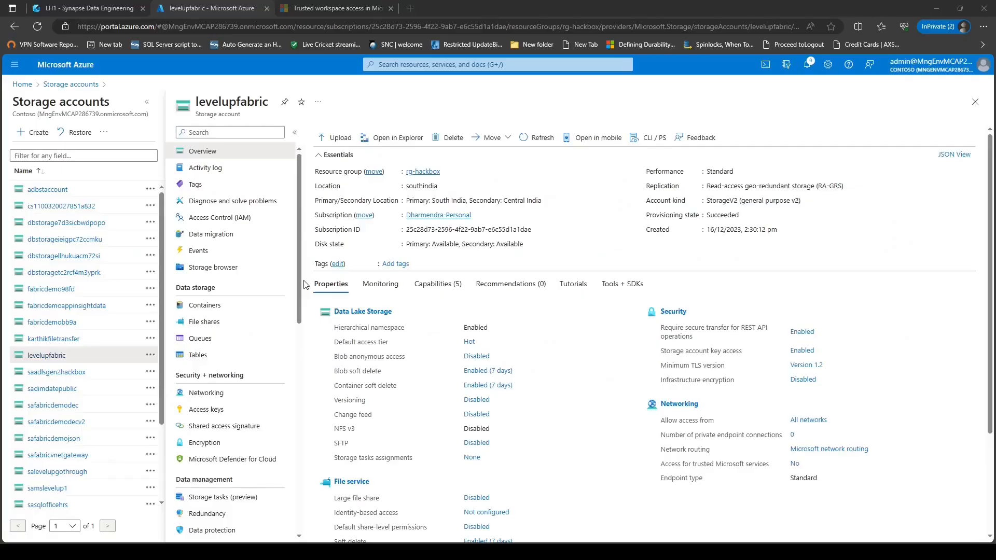
# - Start a role assignment on the levelupfabric storage account and choose the Storage Blob Data Contributor role
pyautogui.click(217, 218)
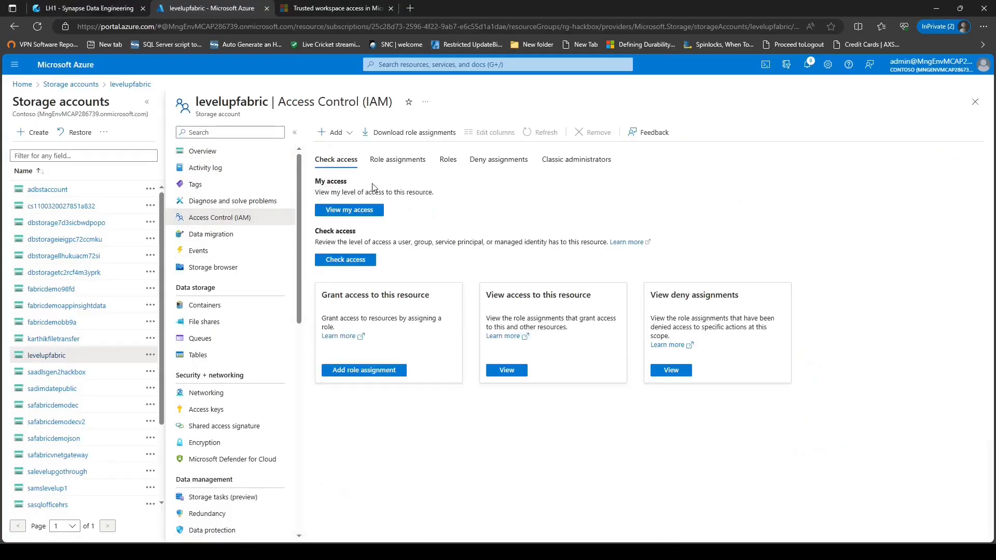
pyautogui.click(336, 132)
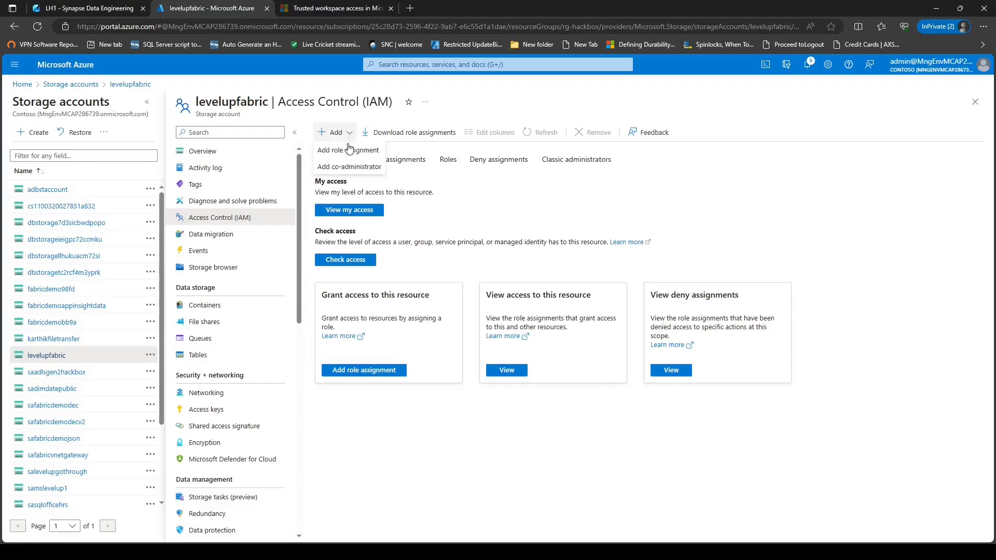
pyautogui.click(347, 150)
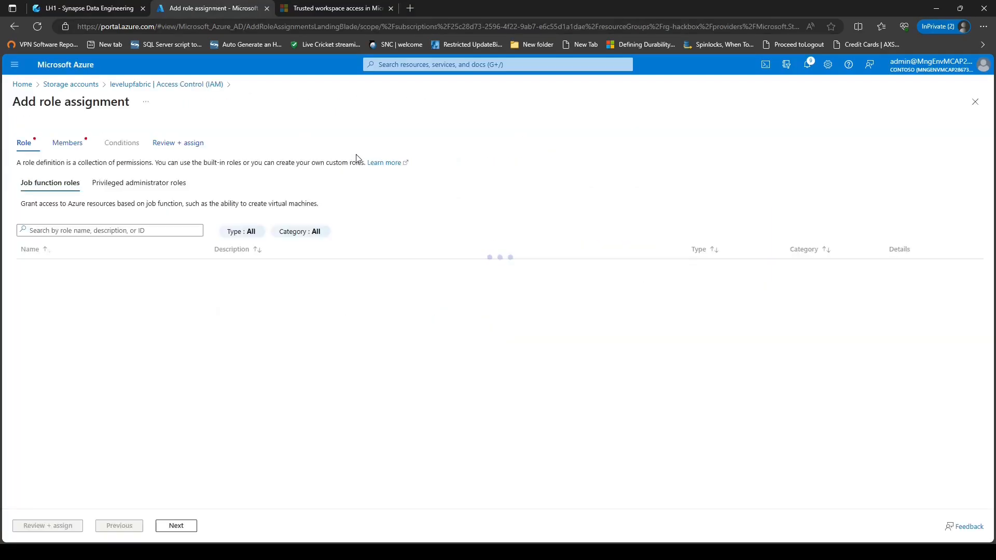
pyautogui.write('storage blo')
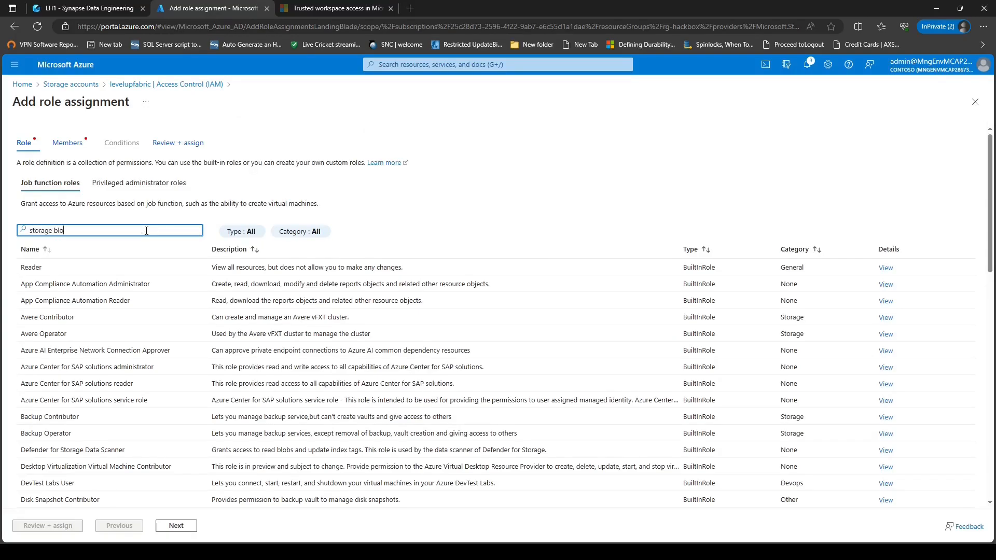
pyautogui.write('b data')
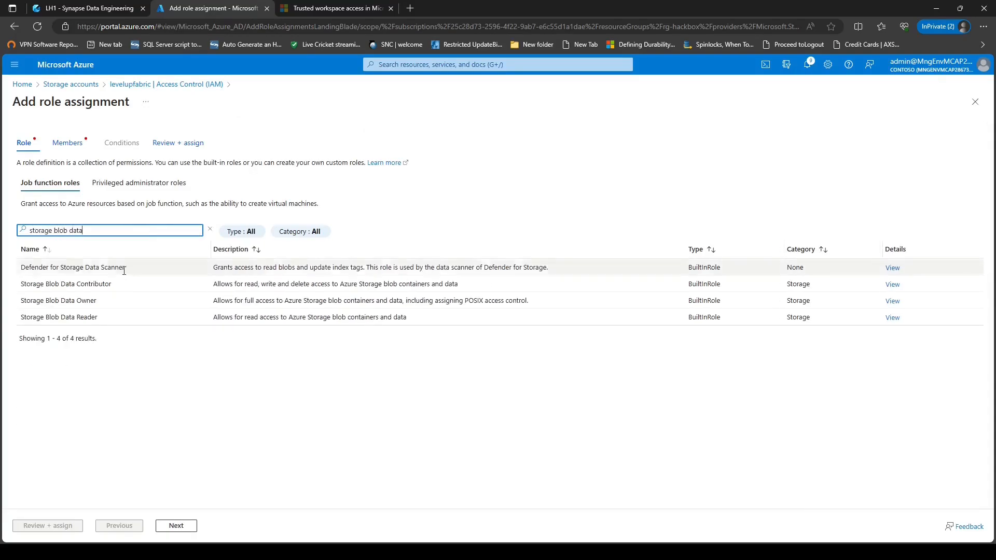
pyautogui.click(112, 285)
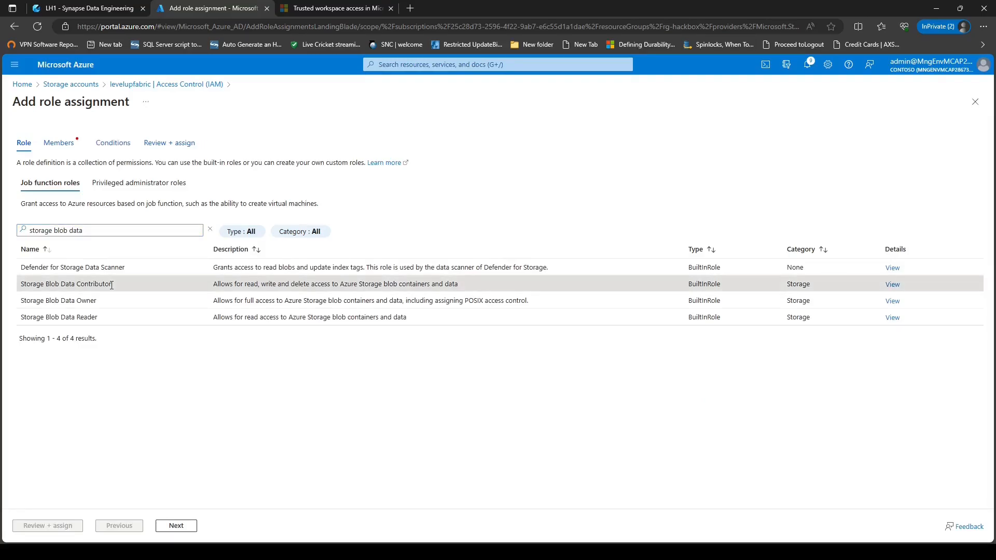
pyautogui.click(179, 526)
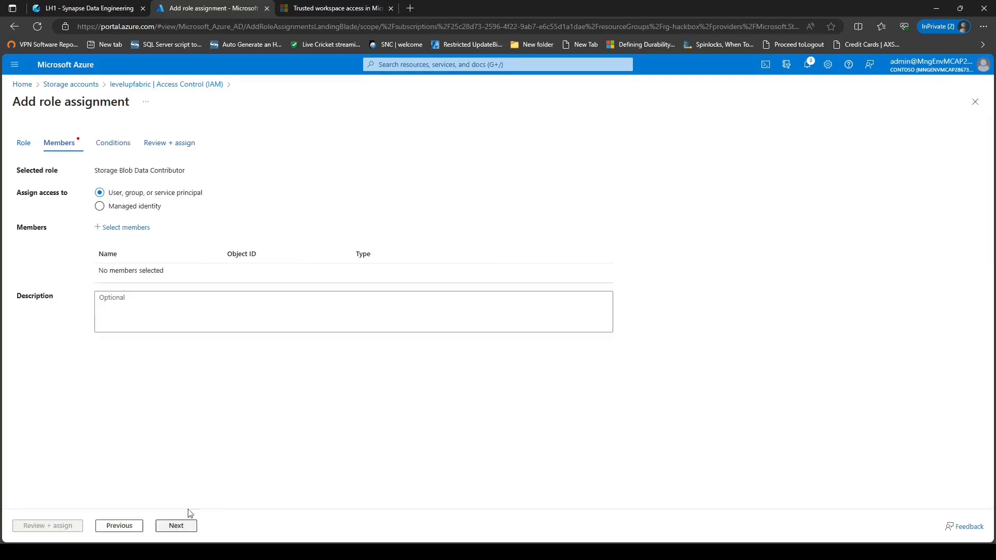
# - Add the System Administrator user as the role's member, then review and assign the role
pyautogui.click(121, 228)
pyautogui.click(602, 165)
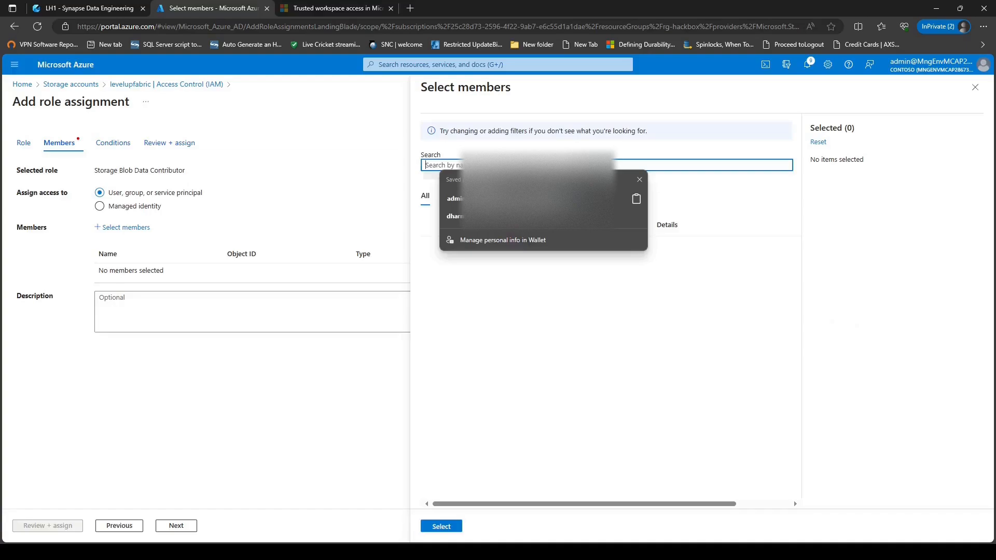
pyautogui.click(464, 199)
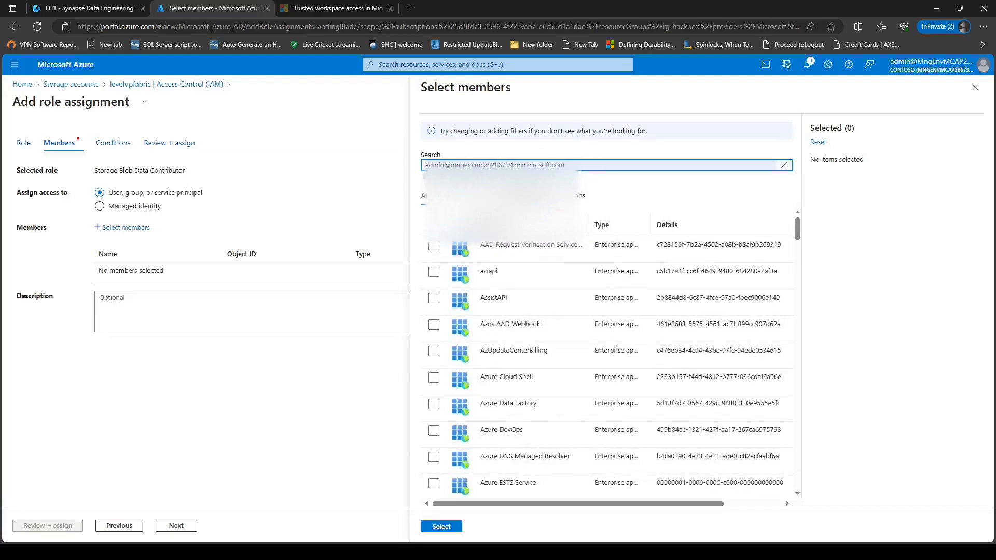
pyautogui.click(480, 251)
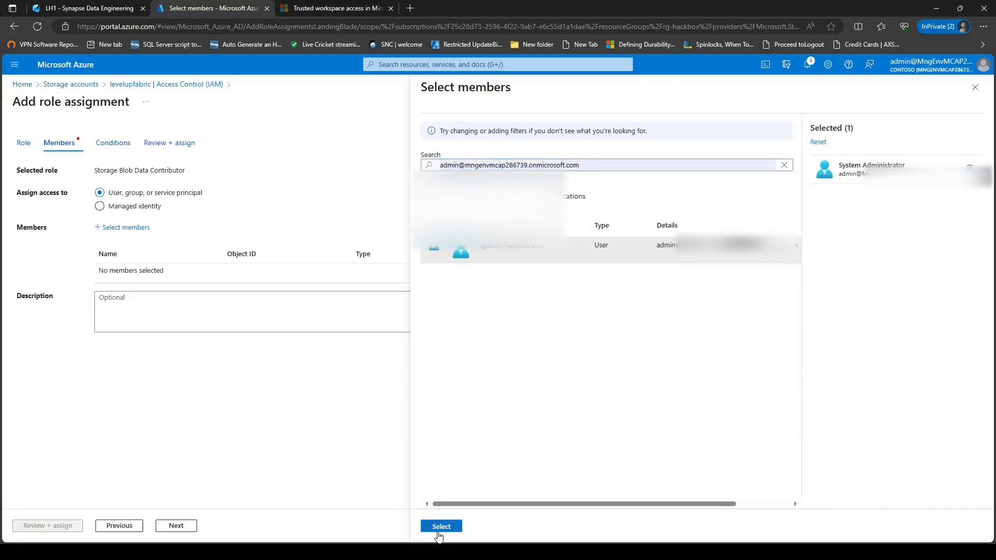
pyautogui.click(437, 527)
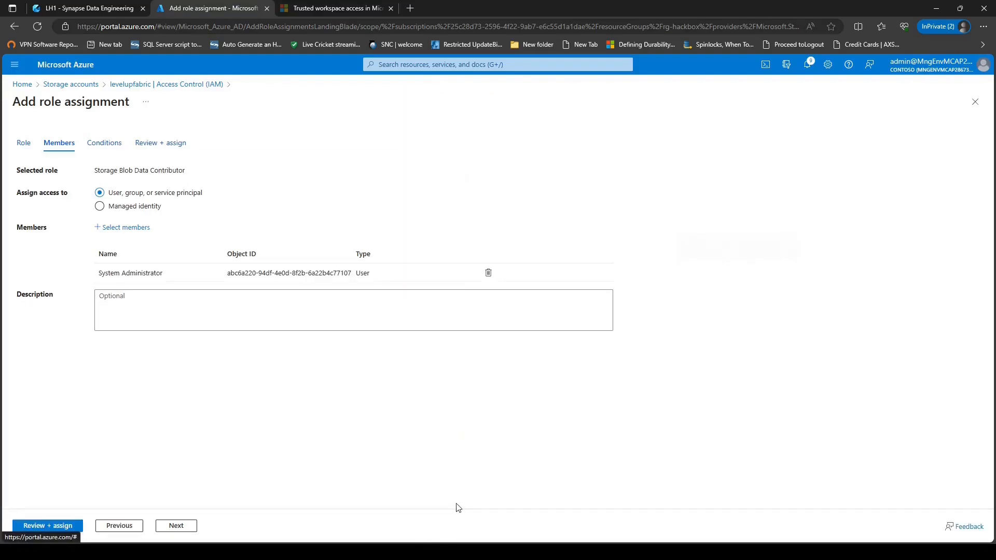
pyautogui.click(73, 524)
pyautogui.click(47, 526)
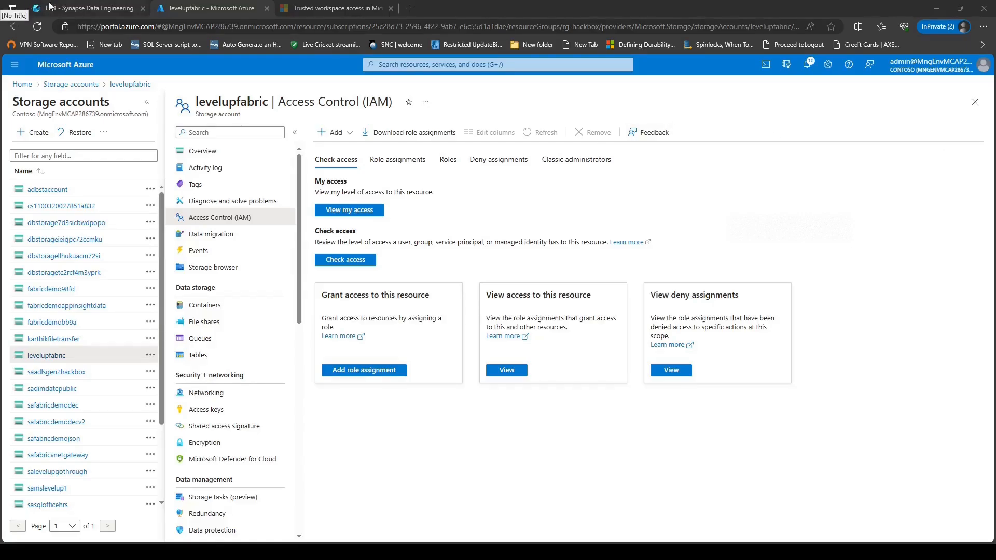
# - Create a template deployment resource and open a blank custom template for editing
pyautogui.click(432, 65)
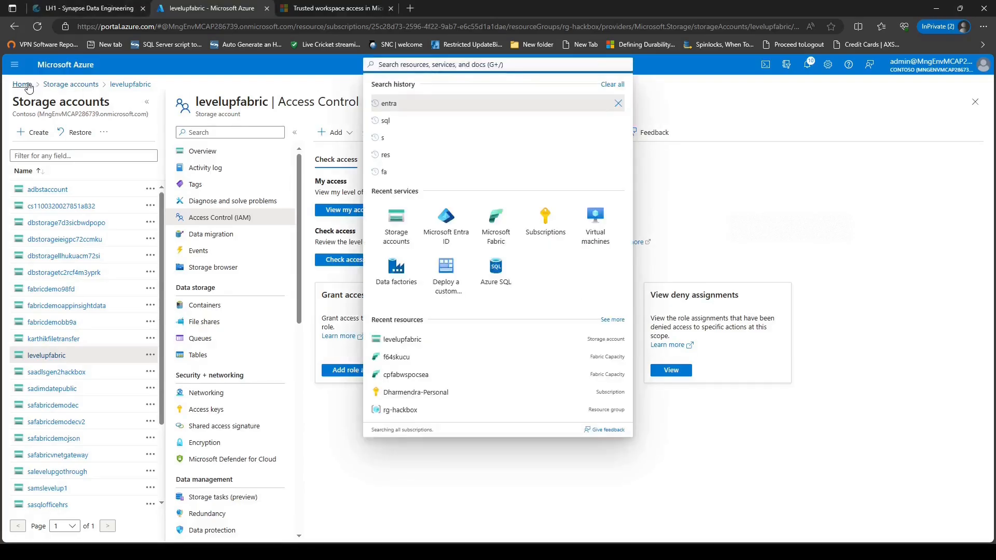
pyautogui.click(22, 84)
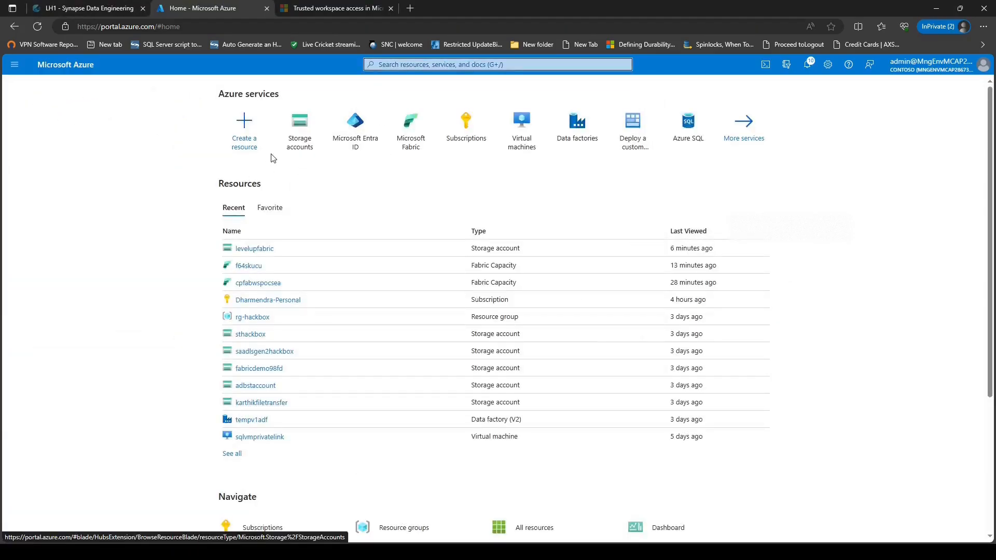
pyautogui.click(267, 156)
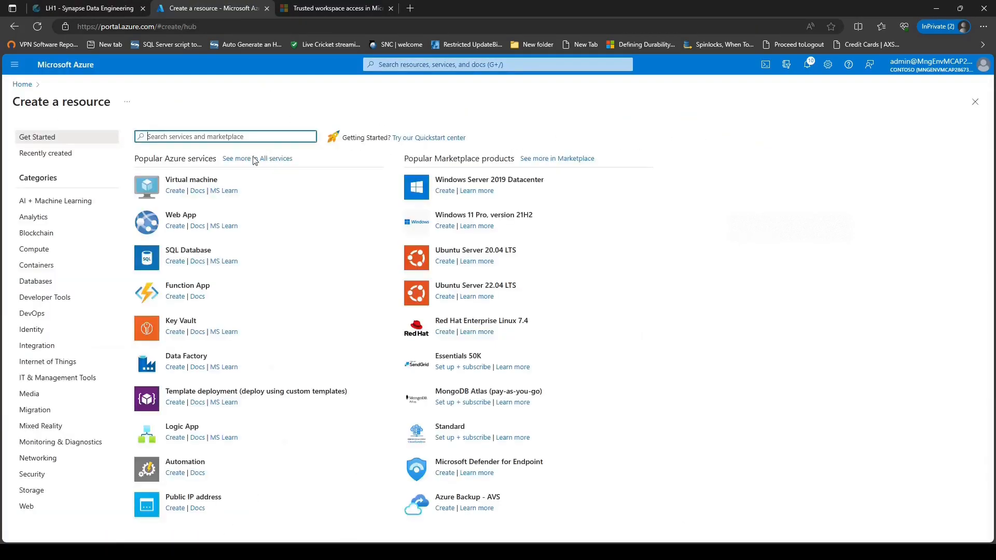
pyautogui.click(176, 402)
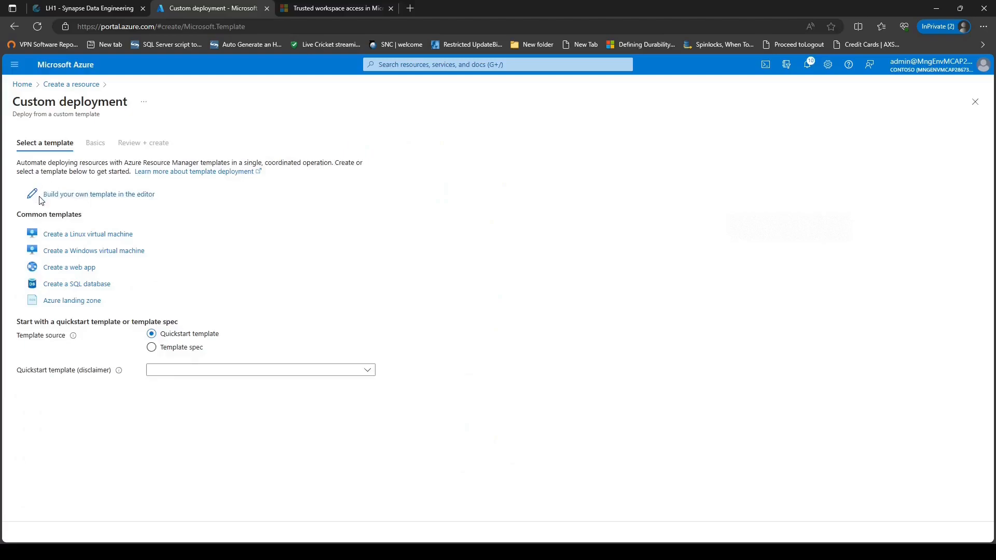
pyautogui.click(83, 199)
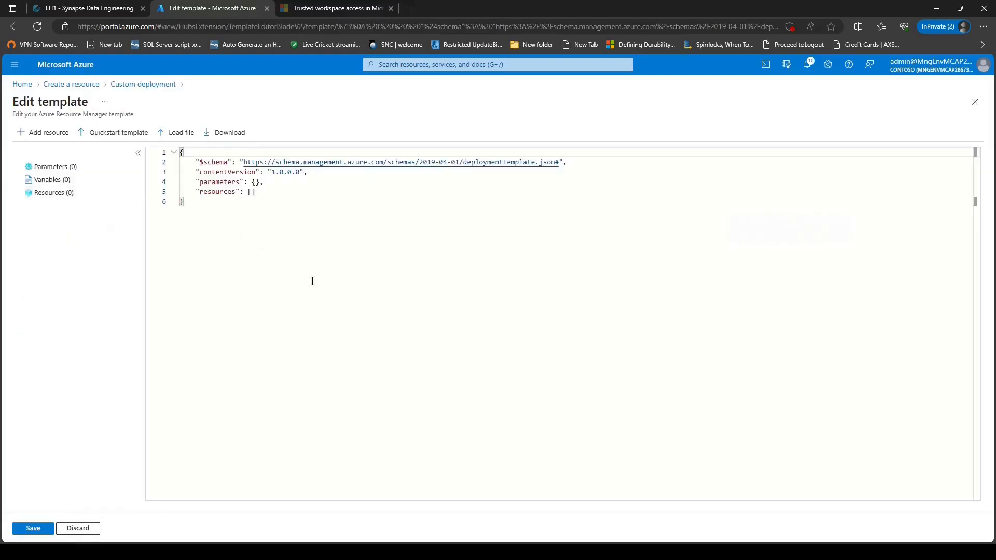
# - Review the ARM template sample in the trusted workspace access documentation and replace the blank template with the prepared levelupfabric version
pyautogui.click(323, 13)
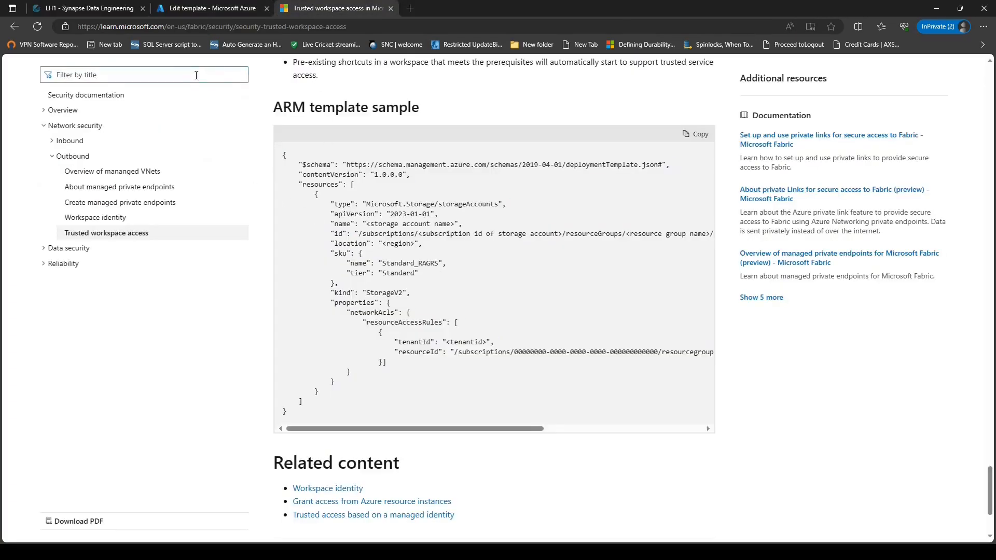
pyautogui.scroll(1, 331, 186)
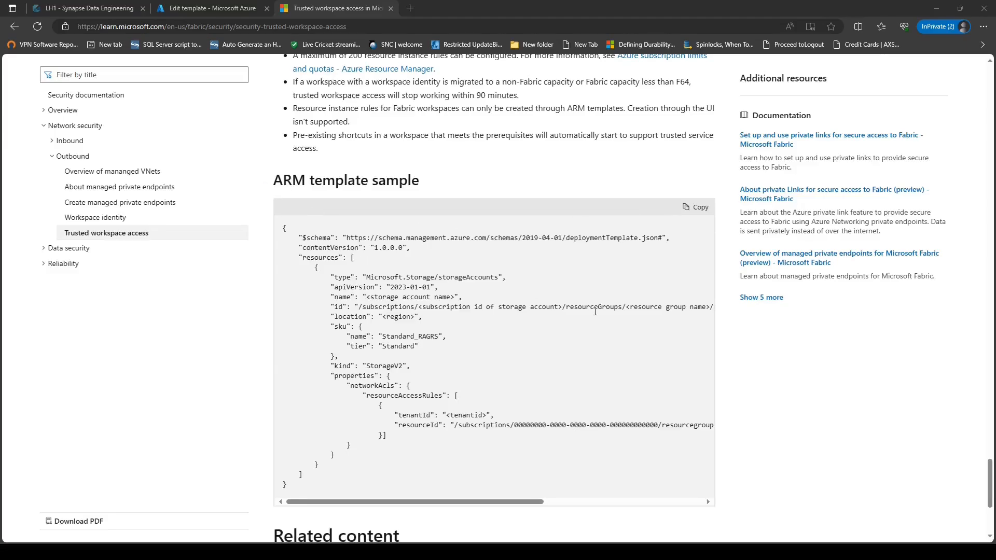
pyautogui.click(137, 6)
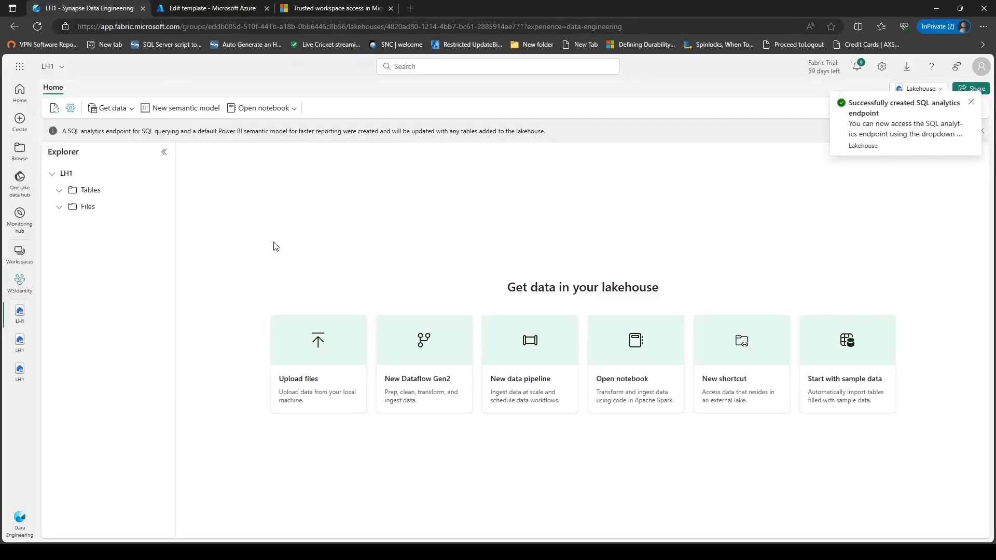
pyautogui.click(217, 5)
pyautogui.hotkey('ctrl', 'a')
pyautogui.click(281, 226)
pyautogui.hotkey('ctrl', 'a')
pyautogui.hotkey('ctrl', 'v')
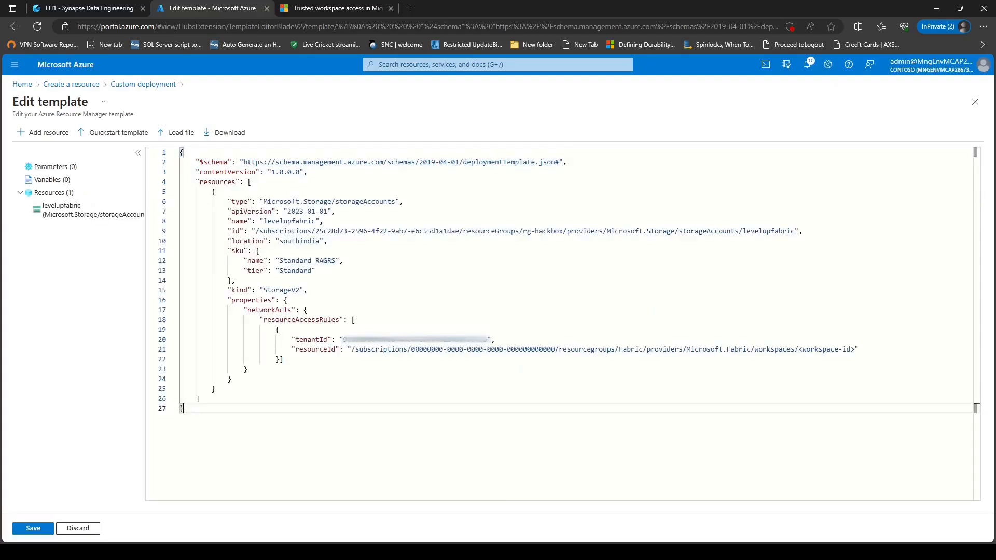
# - Replace the <workspace-id> placeholder in resourceId with the workspace ID from the LH1 lakehouse URL, and save the template
pyautogui.moveTo(801, 349); pyautogui.dragTo(846, 352)
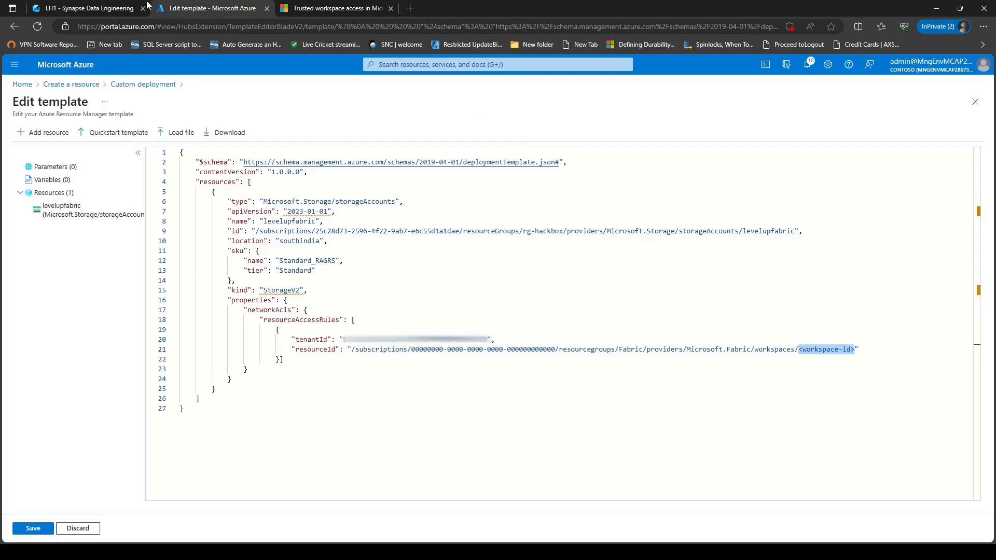
pyautogui.click(122, 9)
pyautogui.moveTo(209, 25); pyautogui.dragTo(338, 30)
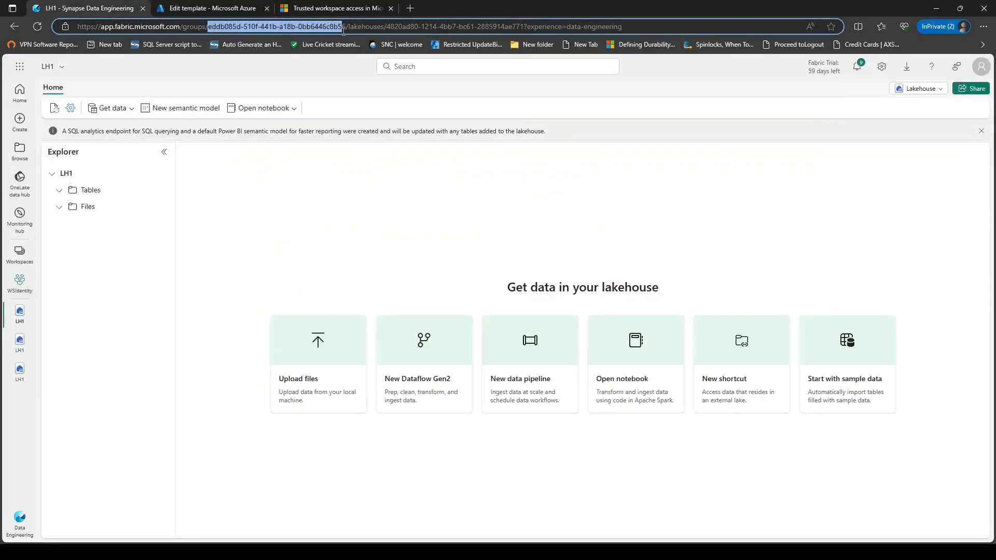
pyautogui.click(185, 9)
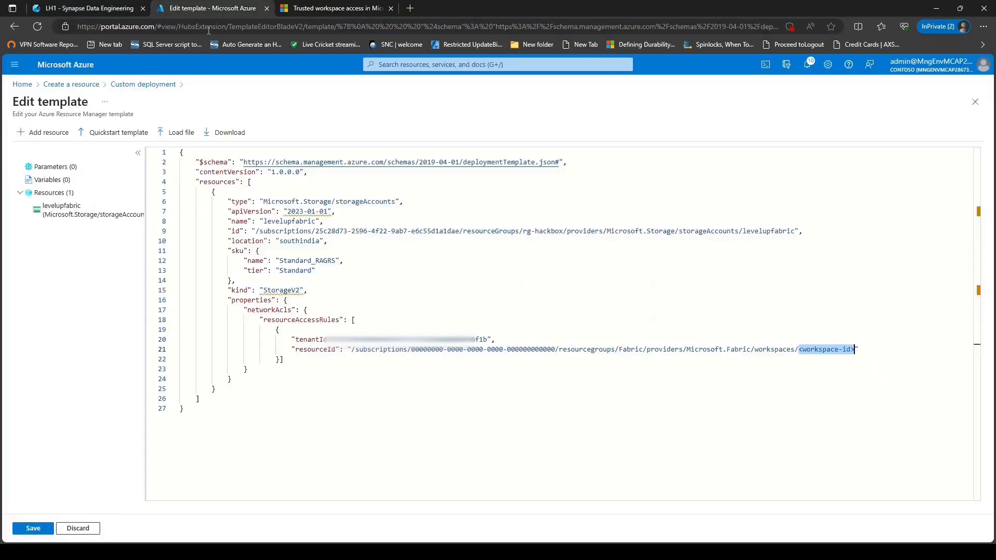
pyautogui.write('eddb085d-510f-441b-a18b-0bb6446c8b56')
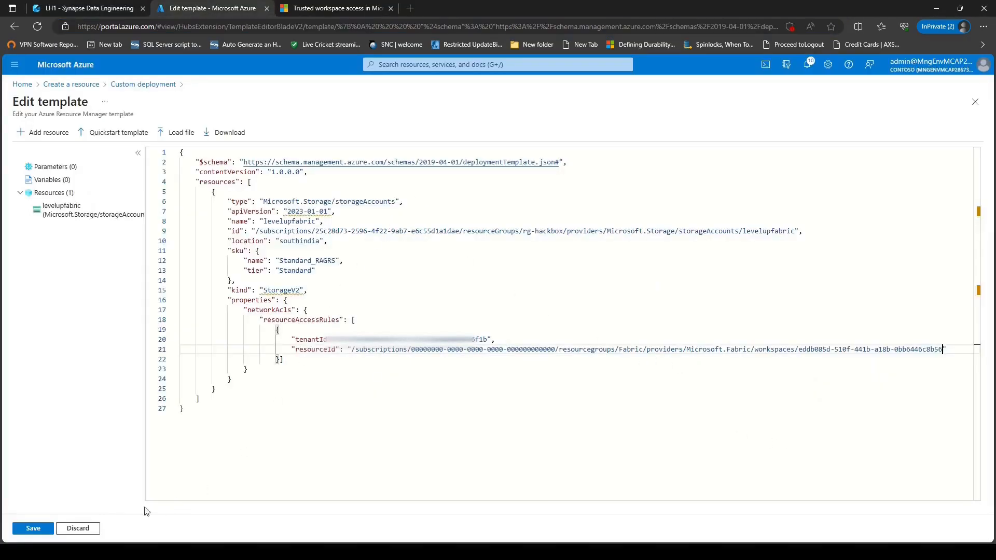
pyautogui.click(26, 527)
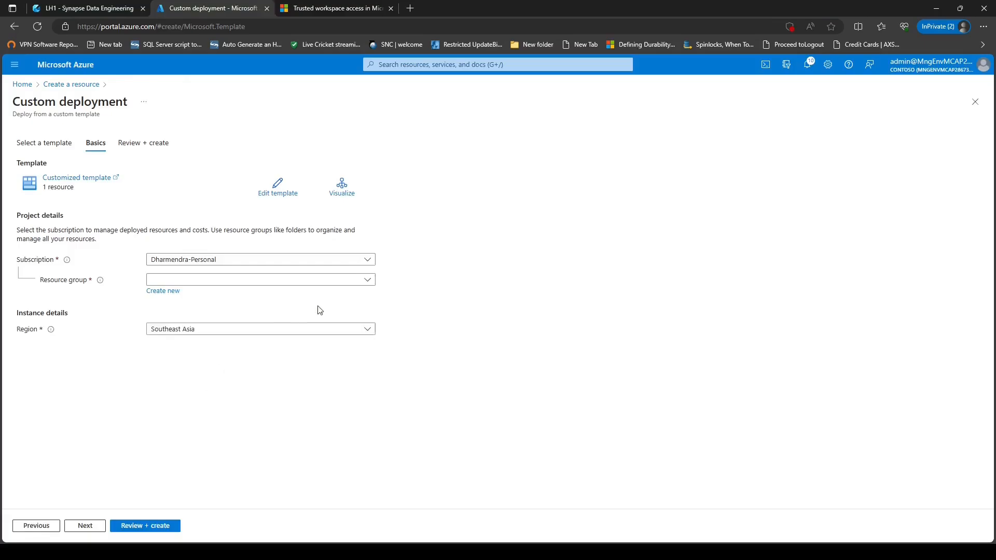
# - Set the custom deployment's resource group to rg-hackbox, then review and create the deployment
pyautogui.click(366, 282)
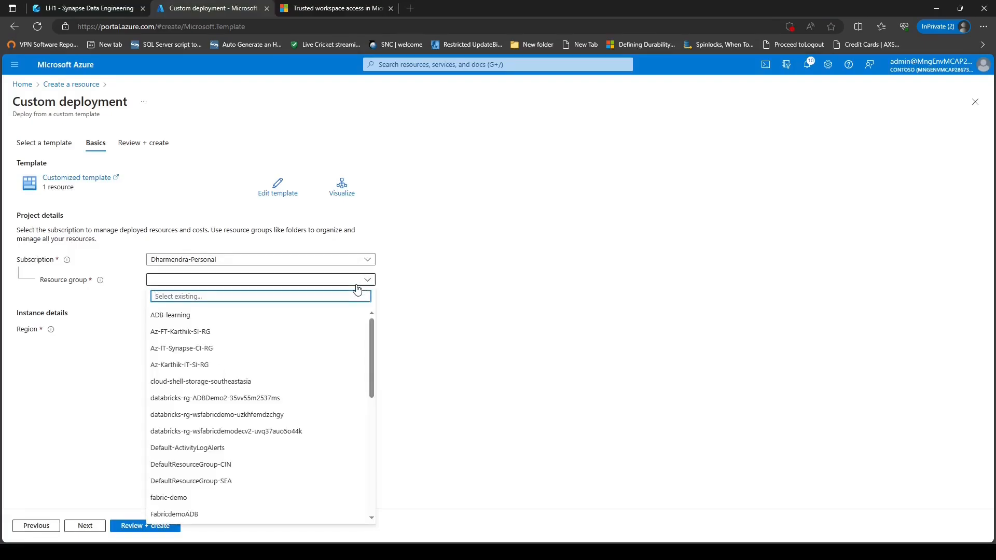
pyautogui.write('rg')
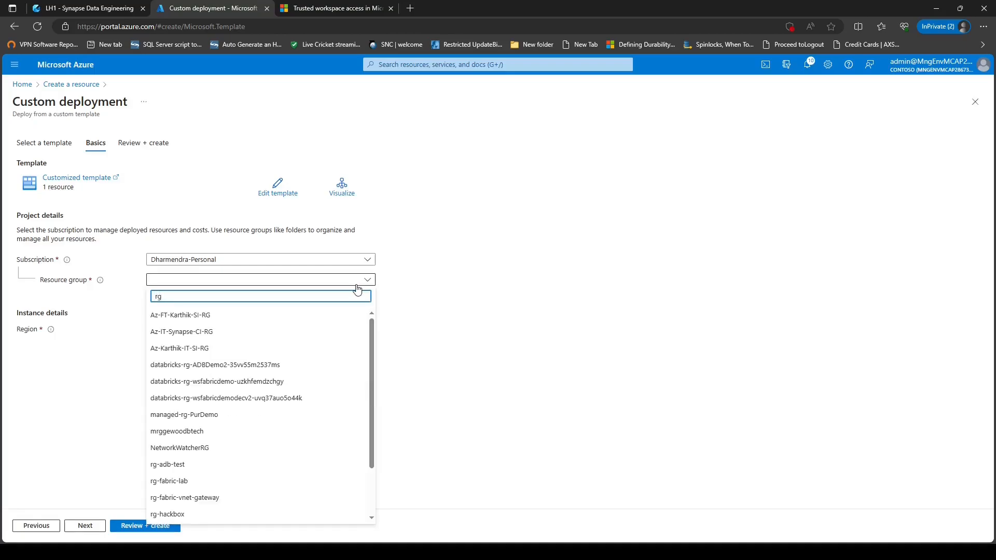
pyautogui.write('-hac')
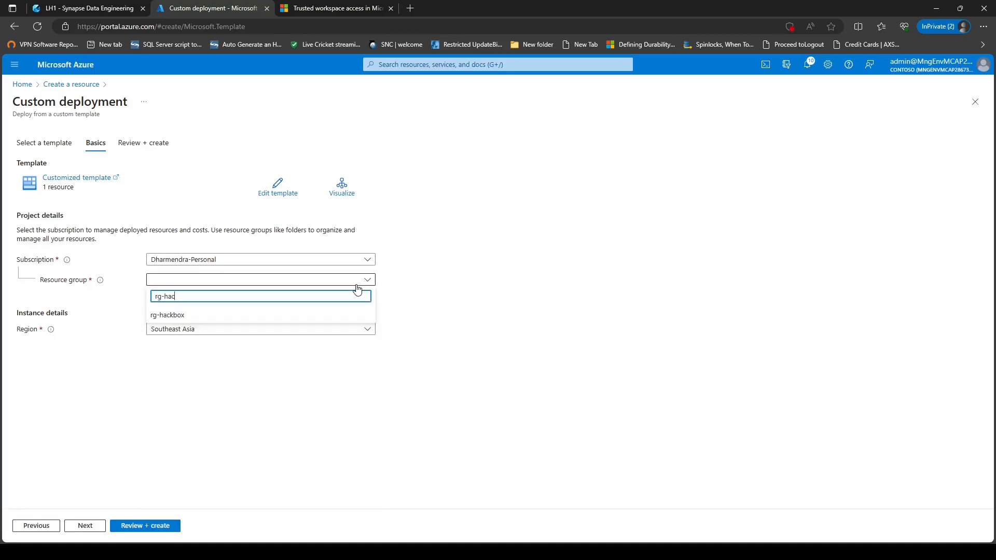
pyautogui.click(215, 317)
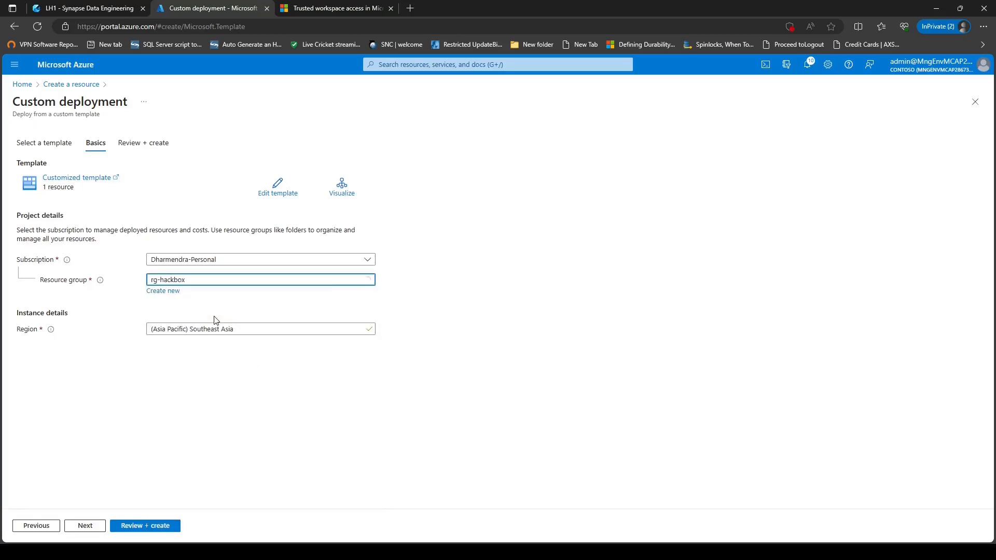
pyautogui.click(141, 531)
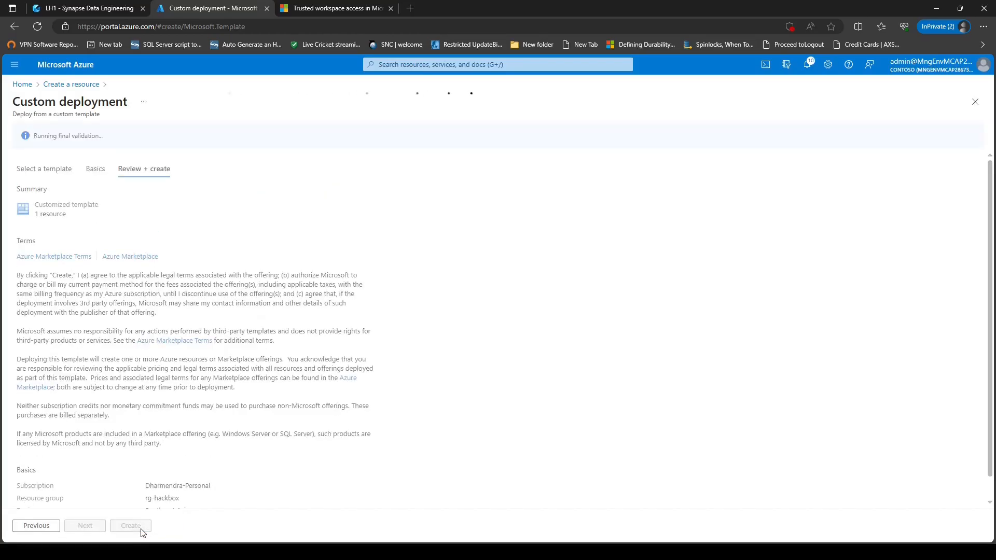
pyautogui.click(125, 533)
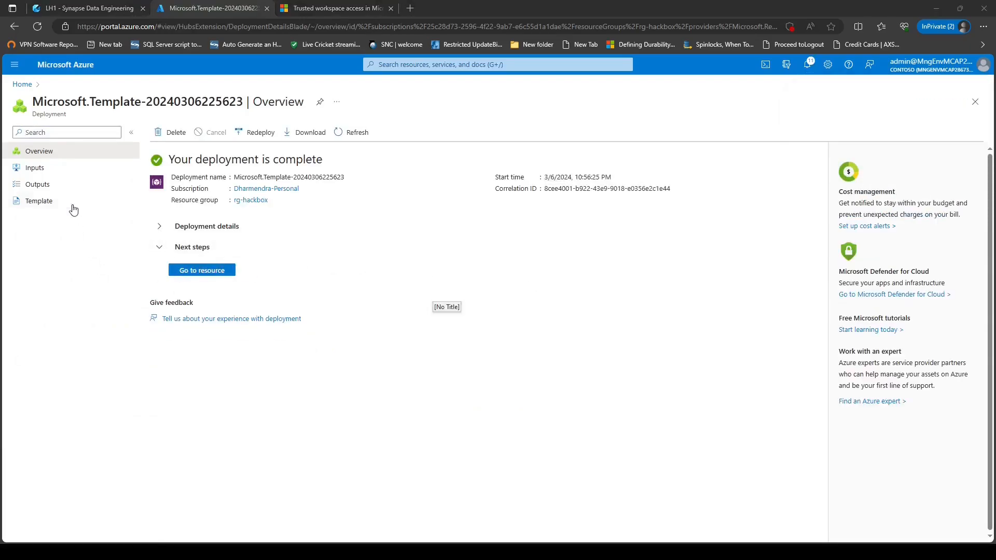
# - Open the levelupfabric storage account's networking settings in Azure and compare its resource instance name with the workspace ID in the LH1 lakehouse URL
pyautogui.click(379, 64)
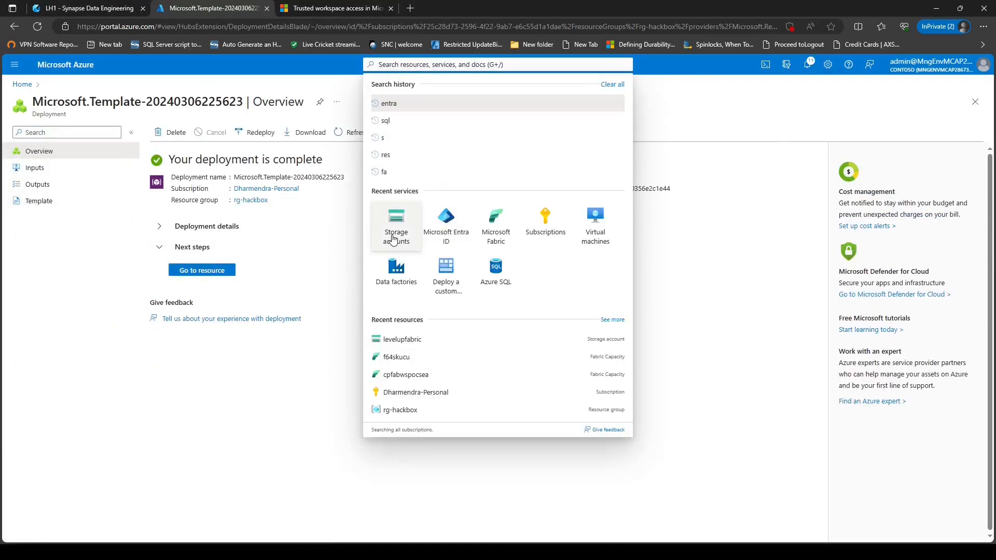
pyautogui.click(395, 227)
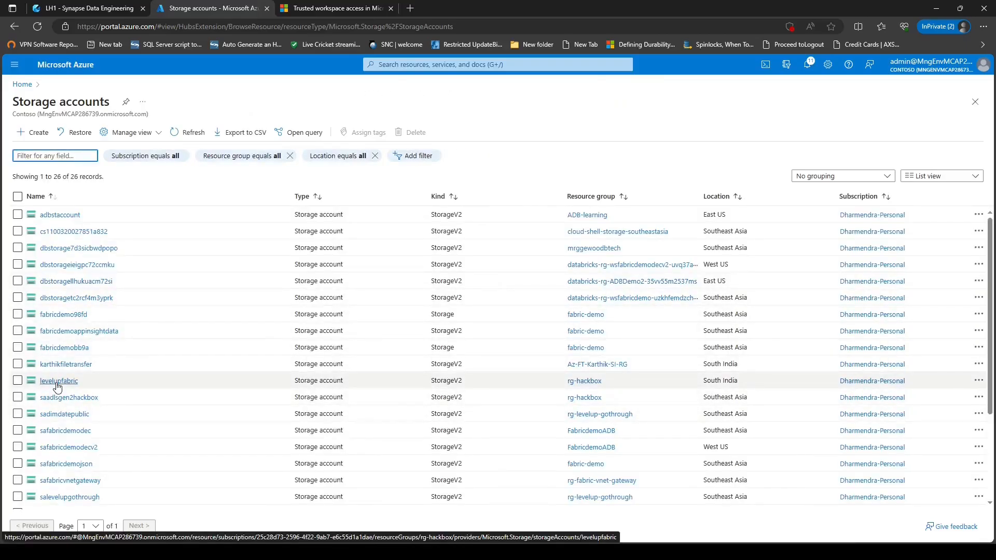
pyautogui.click(58, 383)
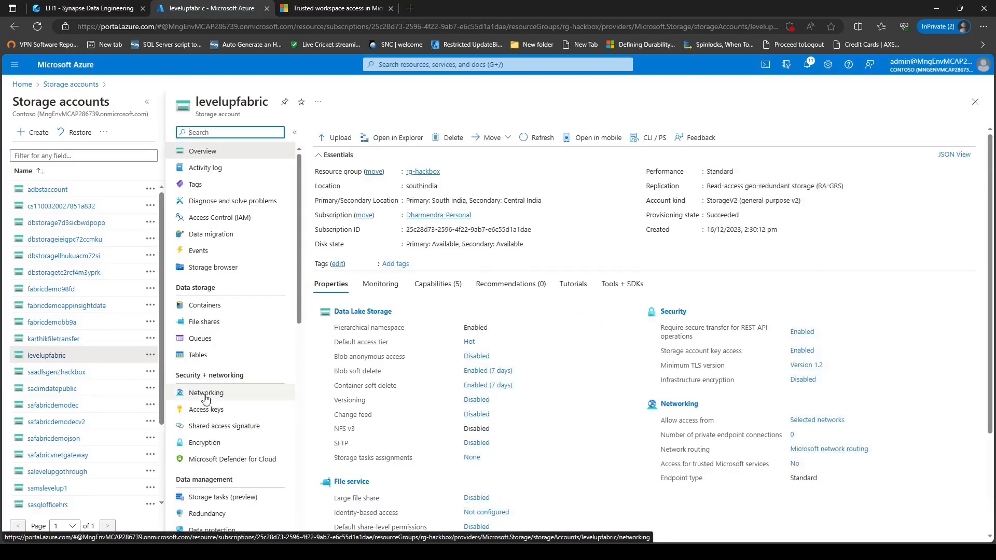
pyautogui.click(206, 397)
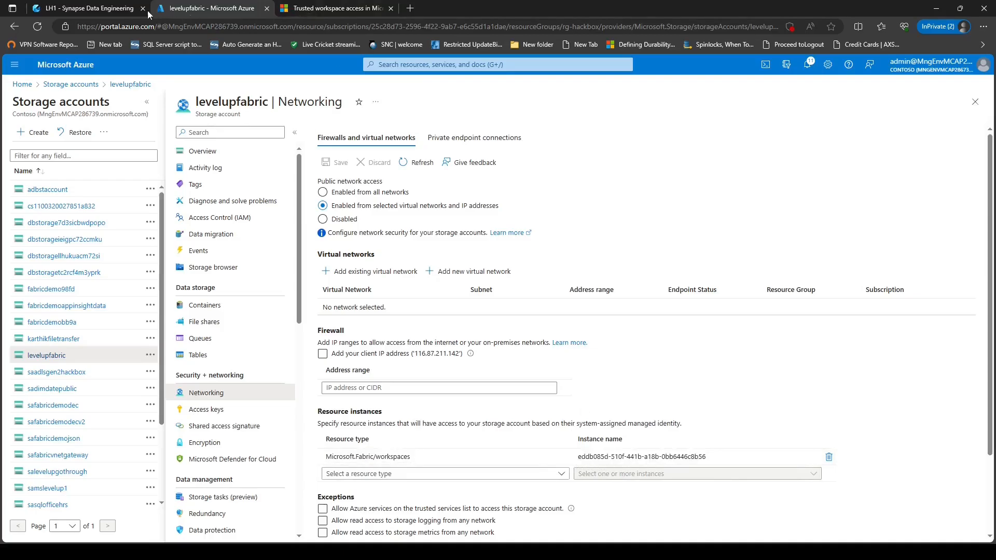
pyautogui.click(127, 6)
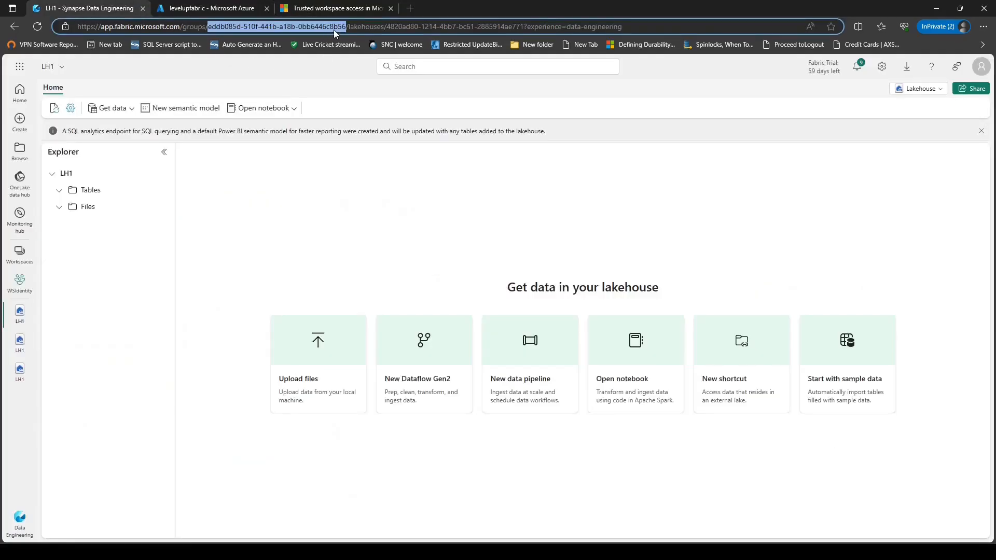
# - Test direct access to the adventureworks container of the levelupfabric storage account in the Azure portal
pyautogui.click(231, 9)
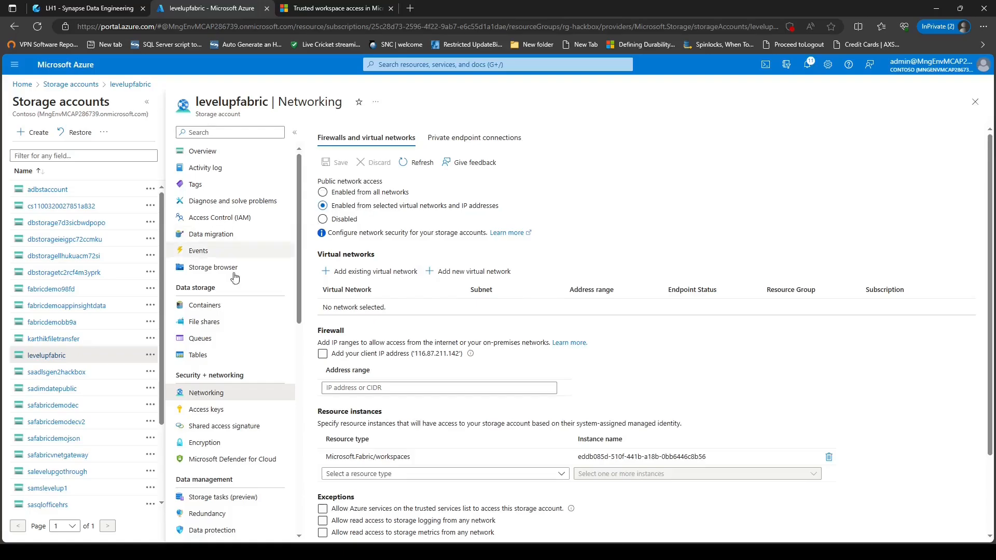
pyautogui.click(205, 305)
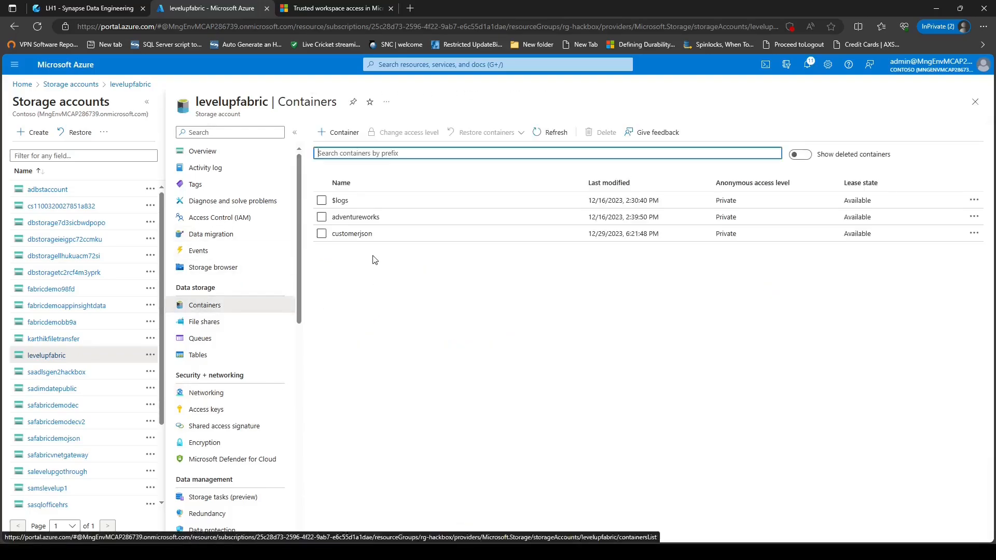
pyautogui.click(370, 218)
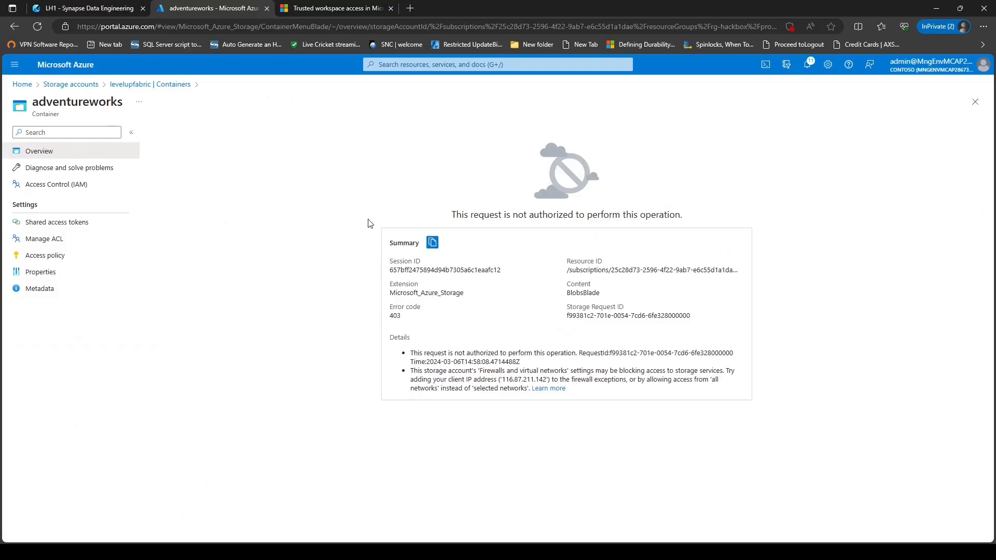
pyautogui.click(90, 10)
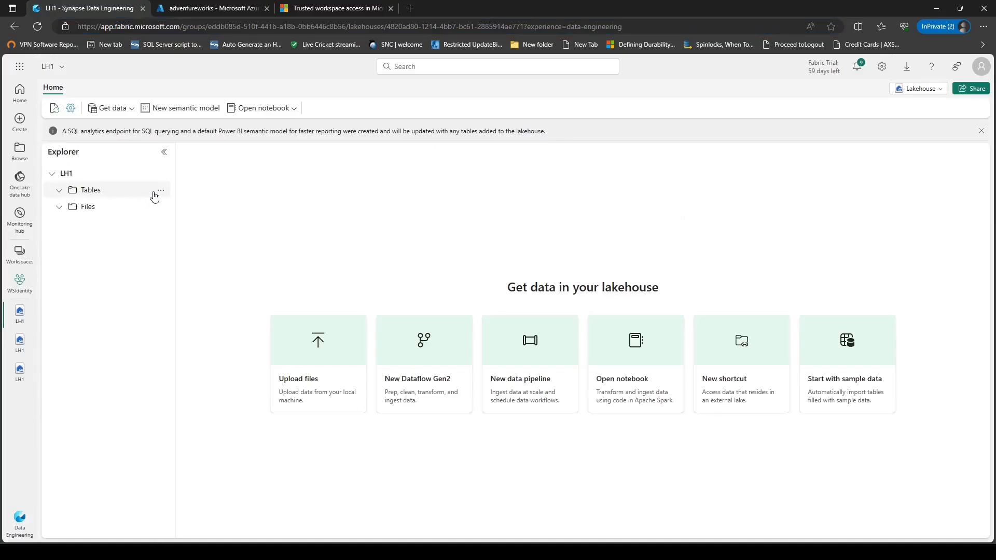
pyautogui.click(161, 191)
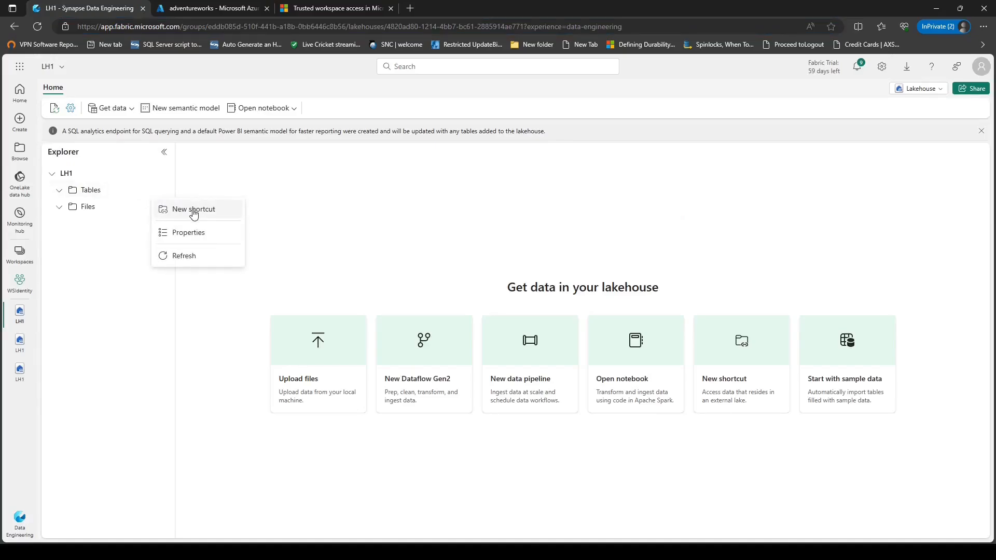
pyautogui.click(193, 210)
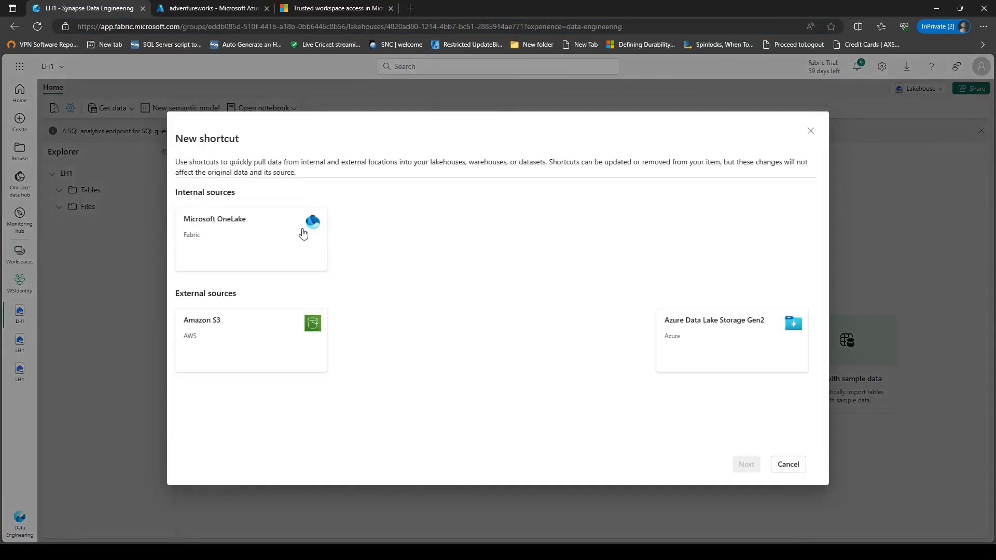
pyautogui.click(710, 334)
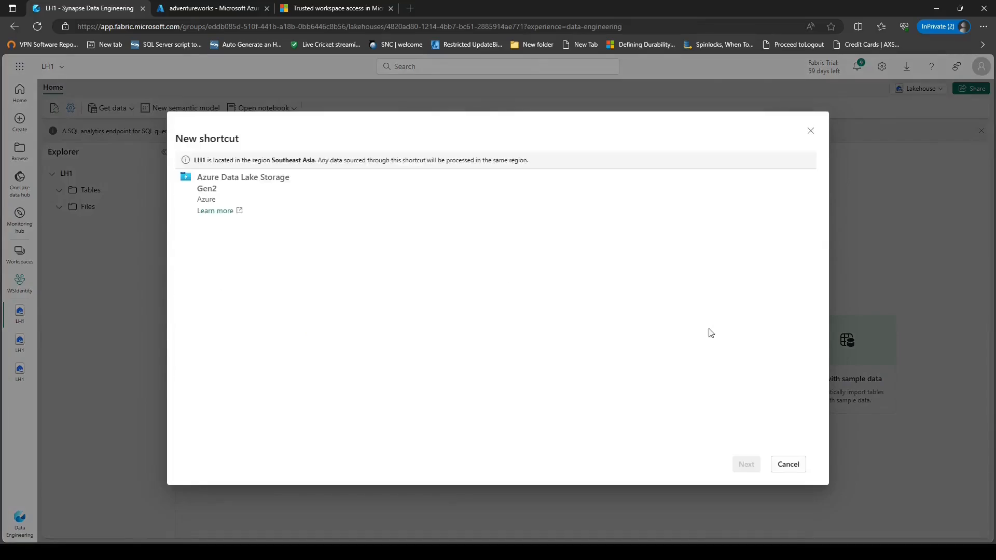
pyautogui.click(435, 204)
pyautogui.write('https://levelupfabric.dfs.core.windows.net/adventureworks')
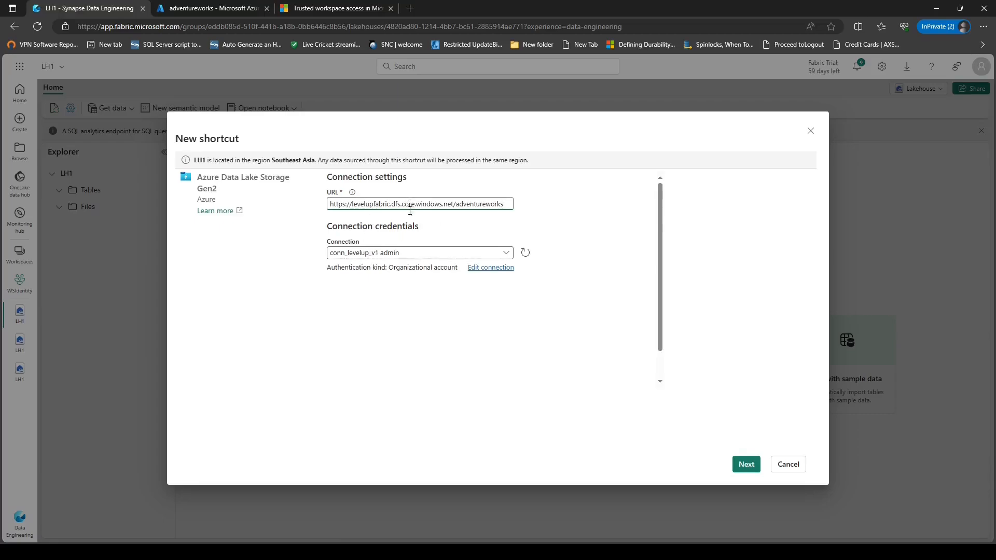
pyautogui.click(406, 255)
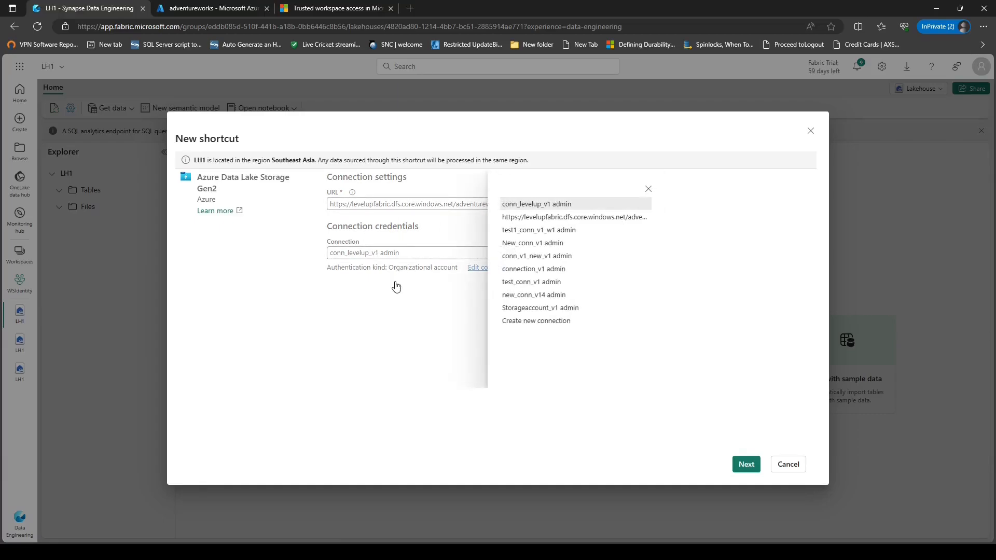
pyautogui.click(648, 189)
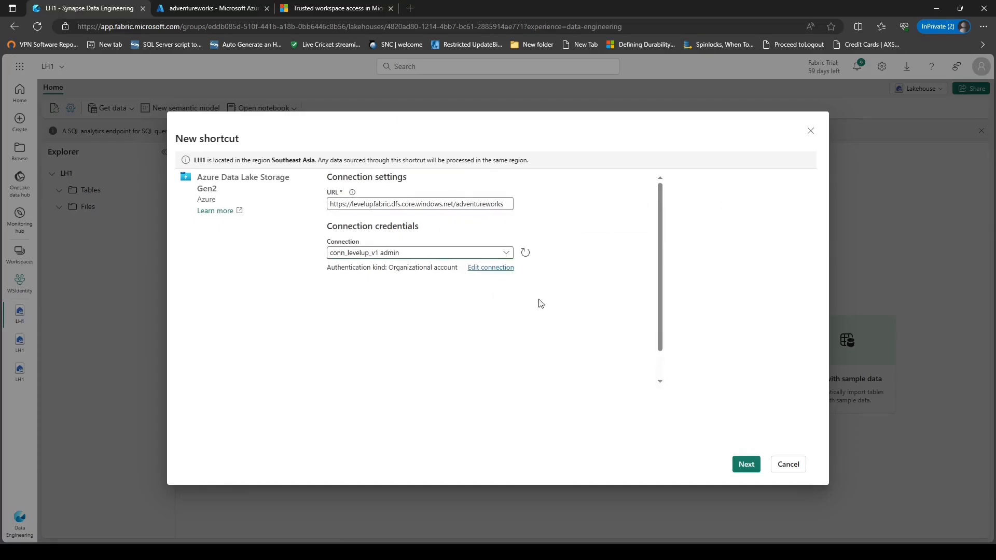
pyautogui.click(484, 269)
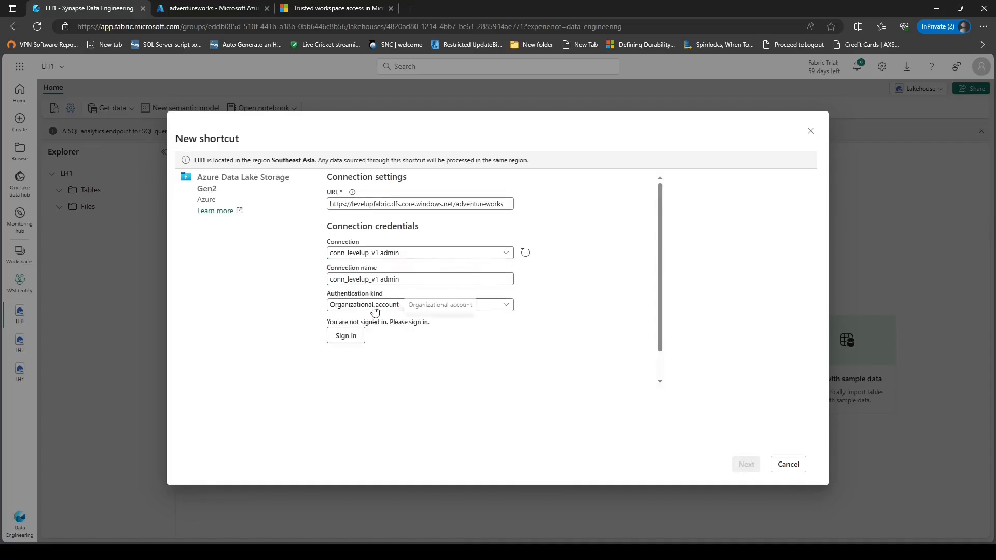
# - Create a new connection named WSIdentity_conn_v1 for the shortcut, sign in with the organizational account, and proceed to the shortcut settings
pyautogui.click(384, 255)
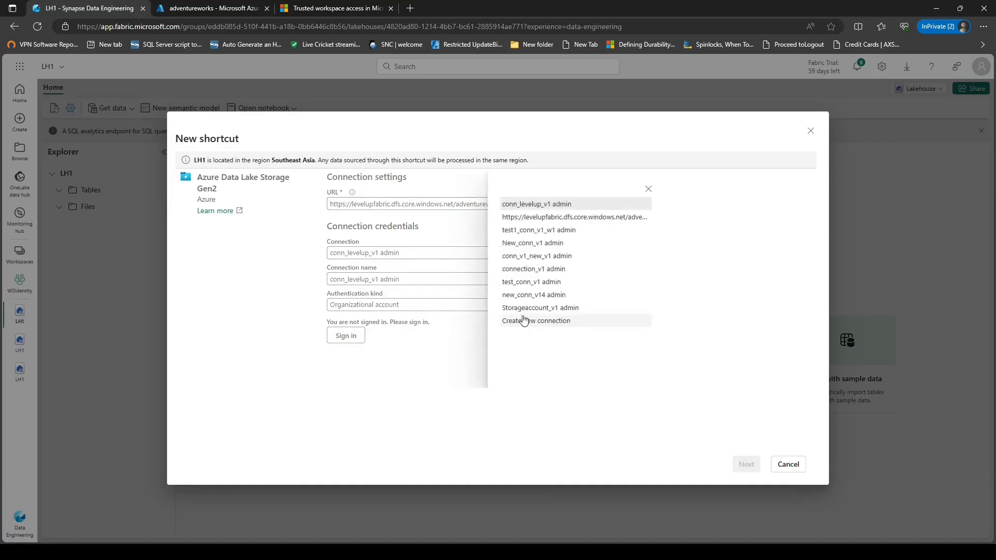
pyautogui.click(527, 322)
pyautogui.tripleClick(400, 280)
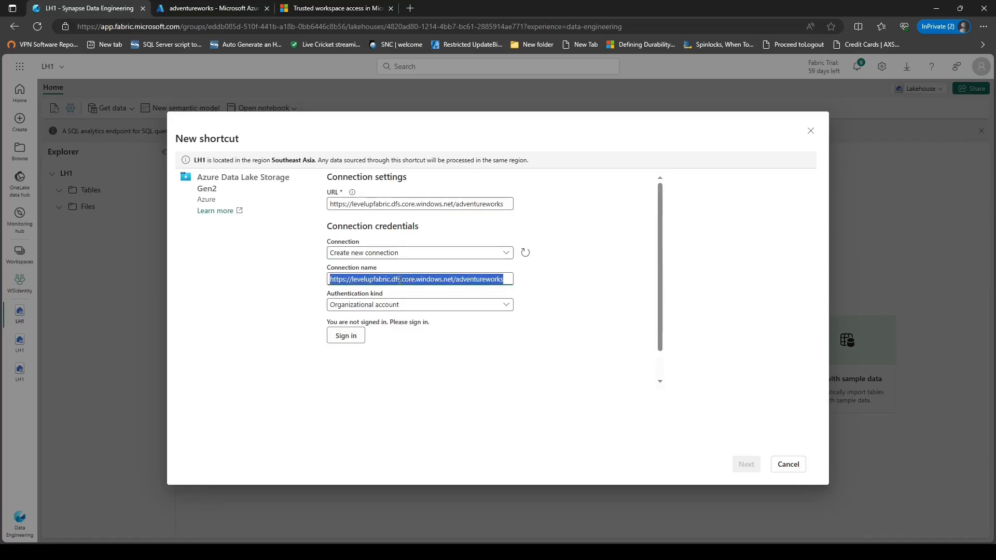
pyautogui.write('WSIdentity_conn_v1')
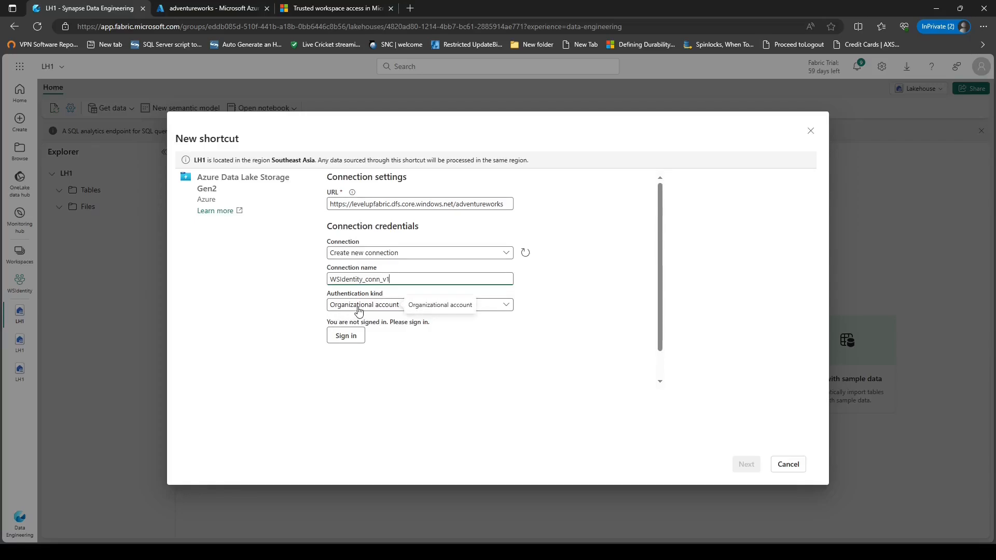
pyautogui.click(346, 336)
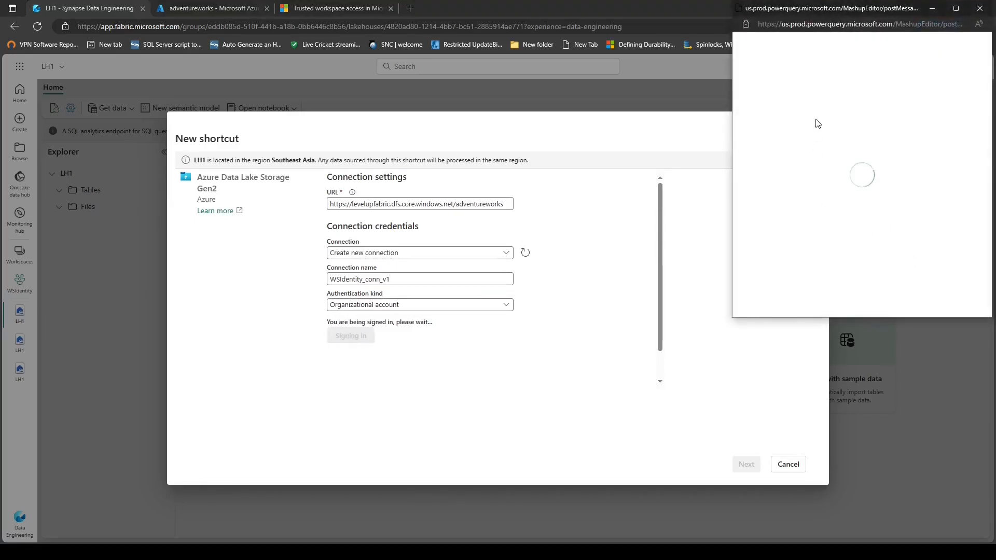
pyautogui.click(814, 112)
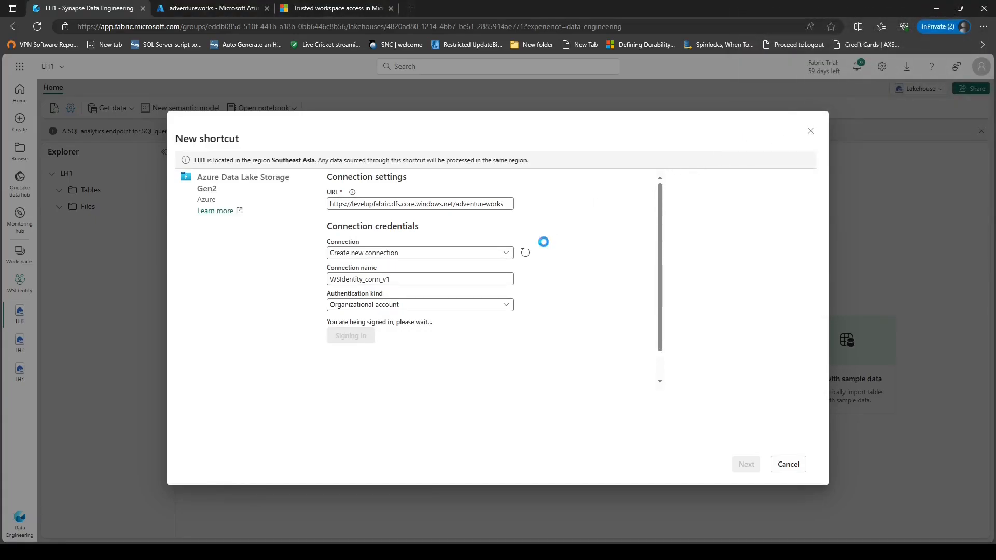
pyautogui.click(749, 466)
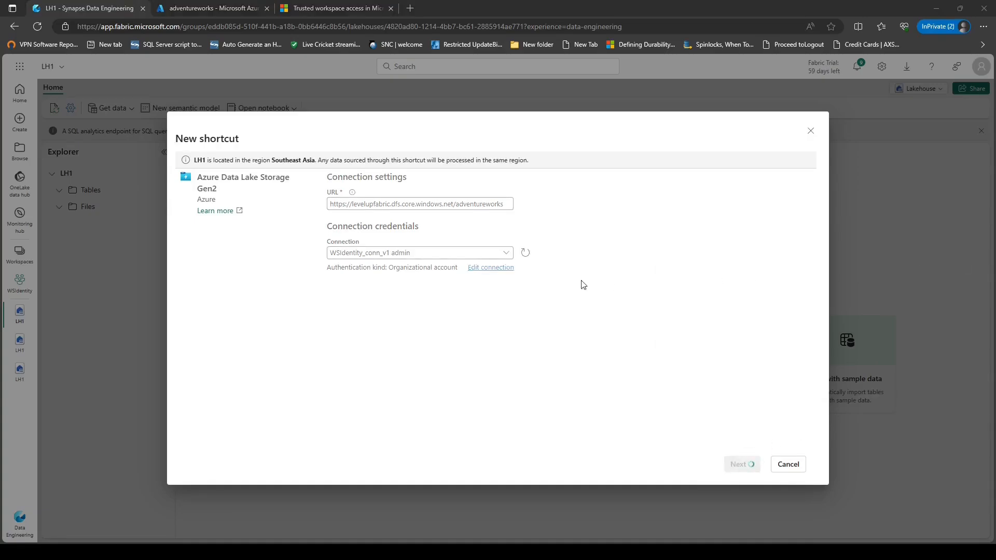
# - Name the shortcut Sales_SalesOrderDetail, set its sub path to /adventureworks/Sales_SalesOrderDetail, and create it
pyautogui.click(381, 210)
pyautogui.write('Sales_SalesOrderDetail')
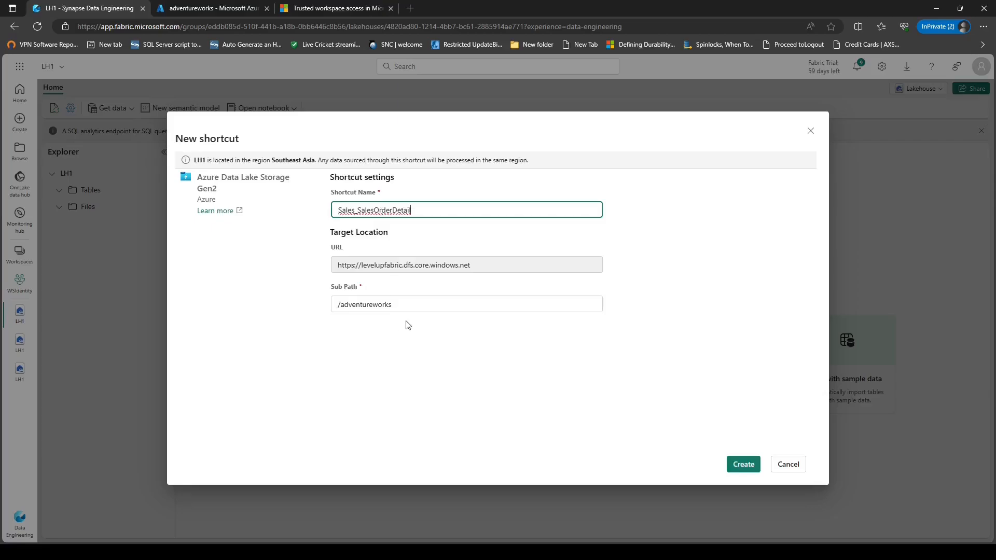
pyautogui.click(420, 309)
pyautogui.write('Sales_SalesOrderDetail')
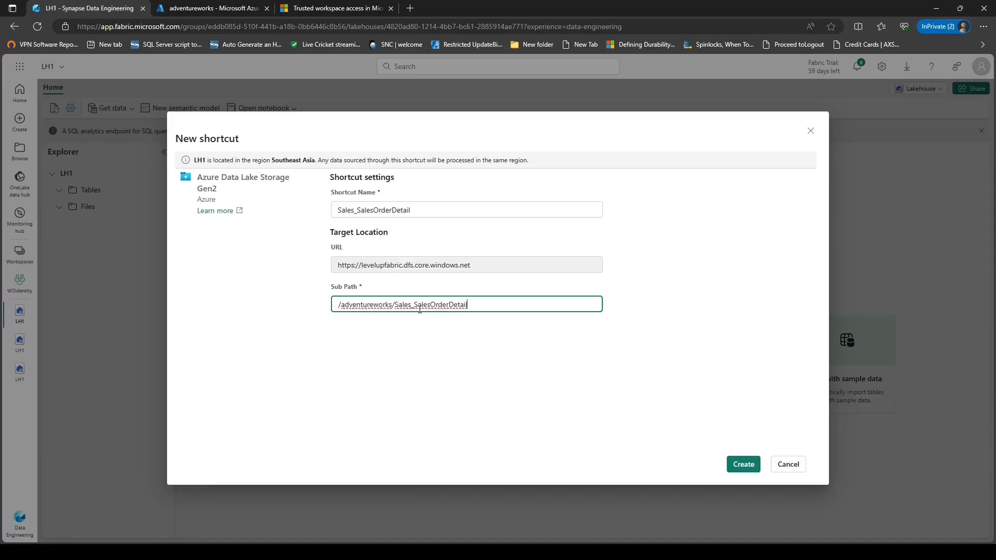
pyautogui.click(743, 464)
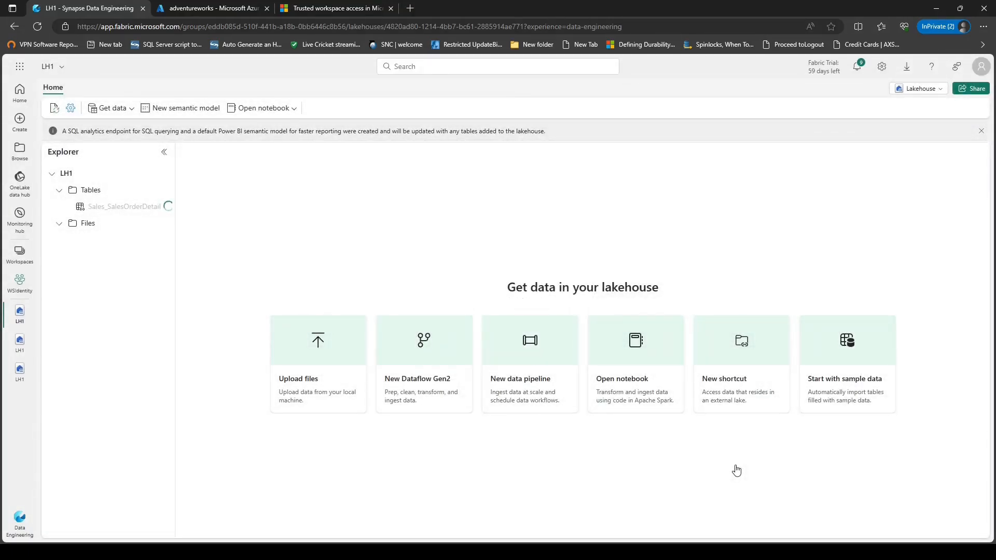
# - Open the Sales_SalesOrderDetail table in a new notebook and run the generated SELECT query cell
pyautogui.click(155, 207)
pyautogui.moveTo(224, 222)
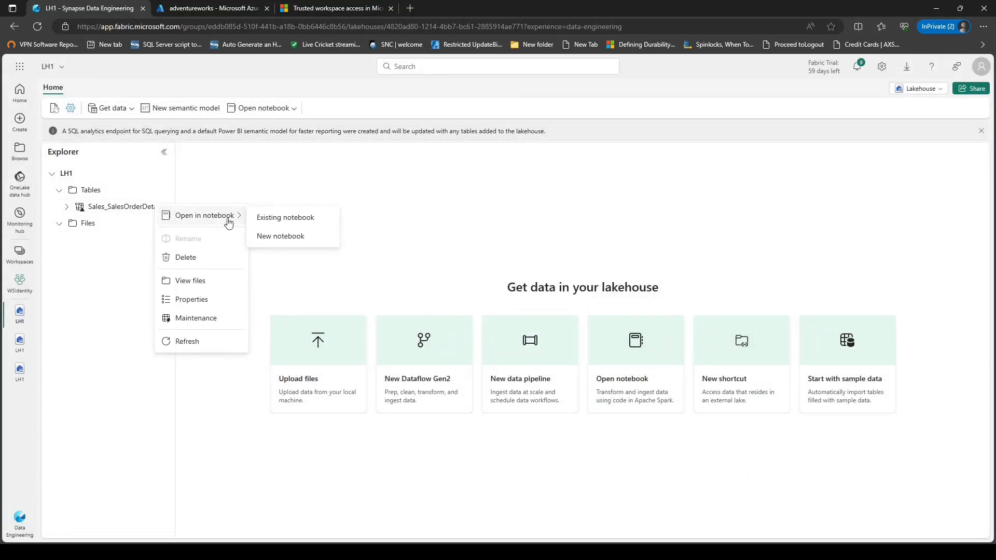
pyautogui.click(268, 238)
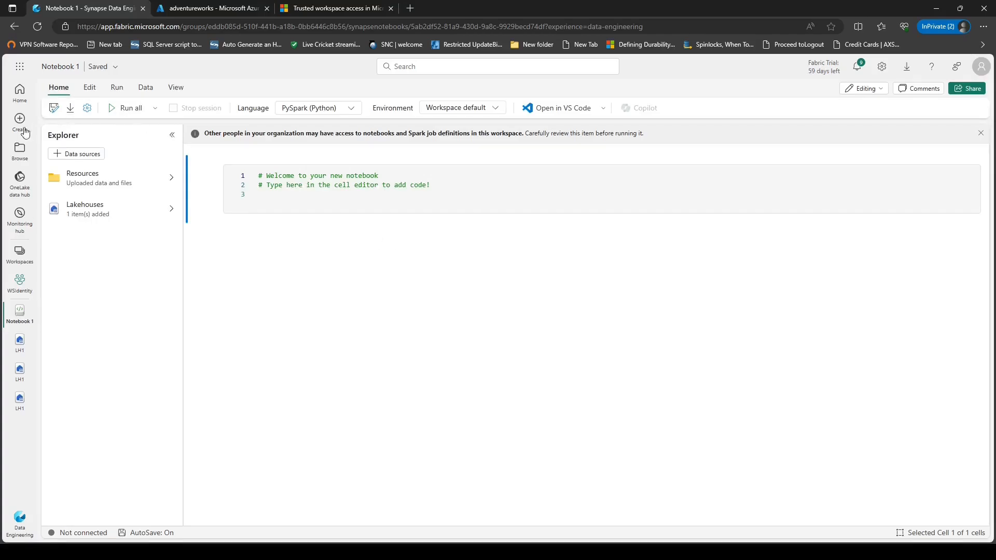
pyautogui.click(97, 210)
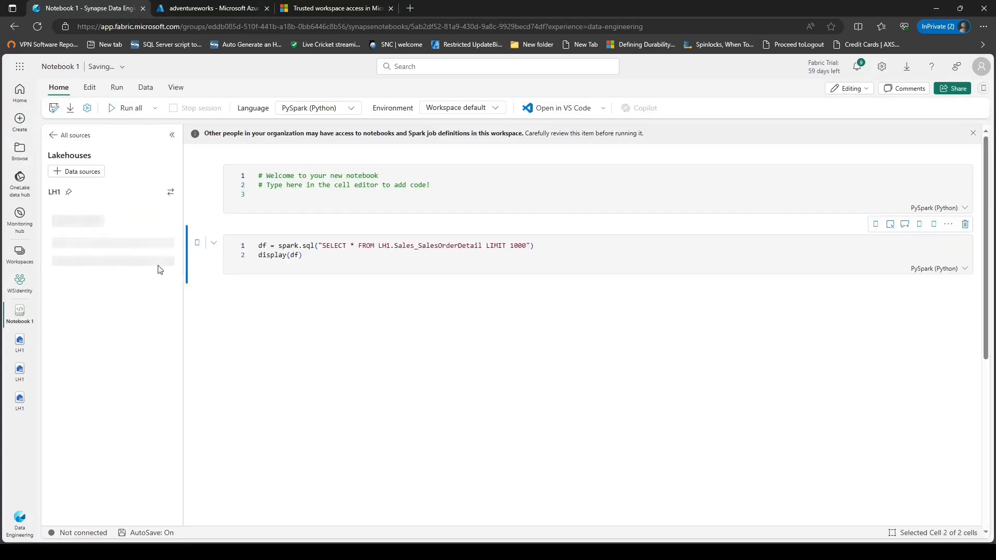
pyautogui.click(197, 247)
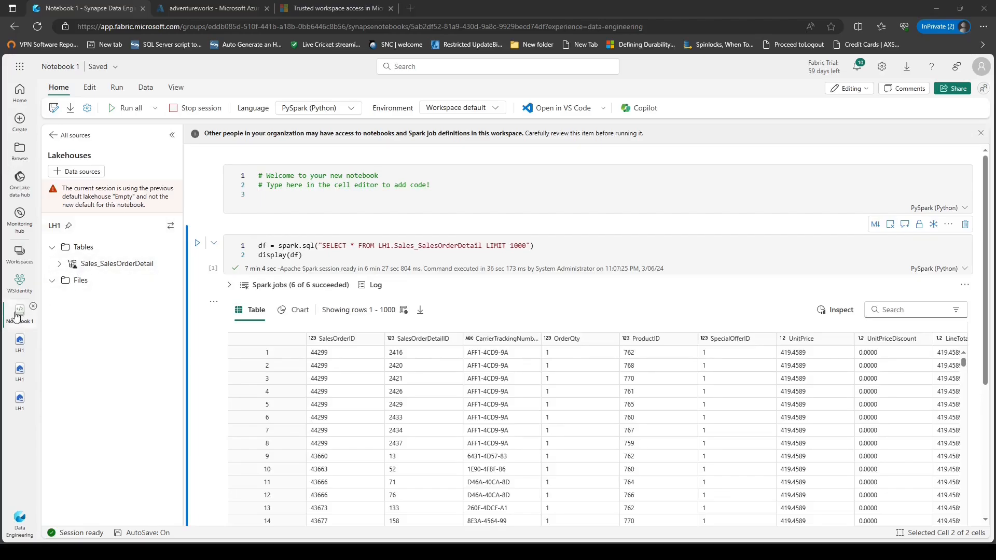
# - Create a data pipeline named pipeline1 in the WSIdentity workspace and add a Copy data activity to its canvas
pyautogui.click(21, 283)
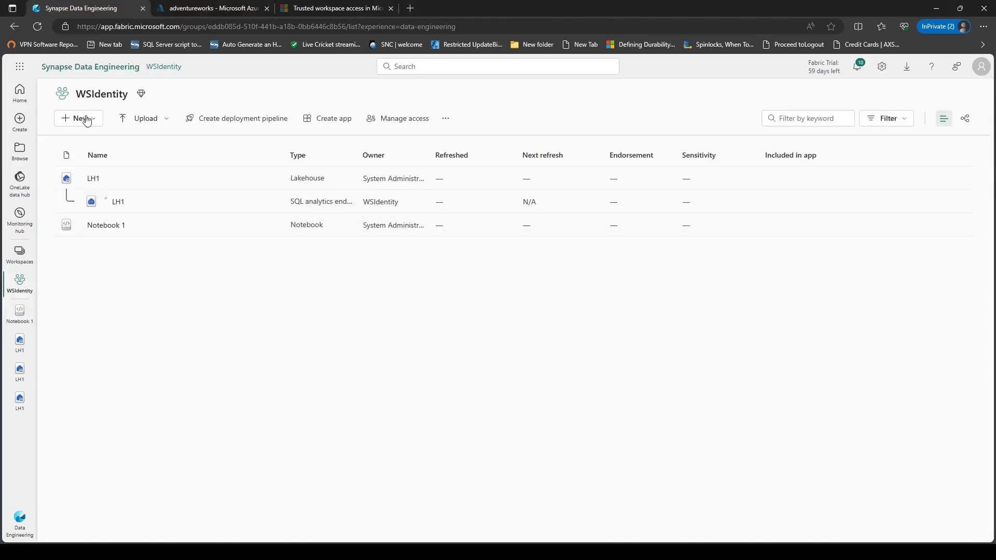
pyautogui.click(81, 118)
pyautogui.press('Escape')
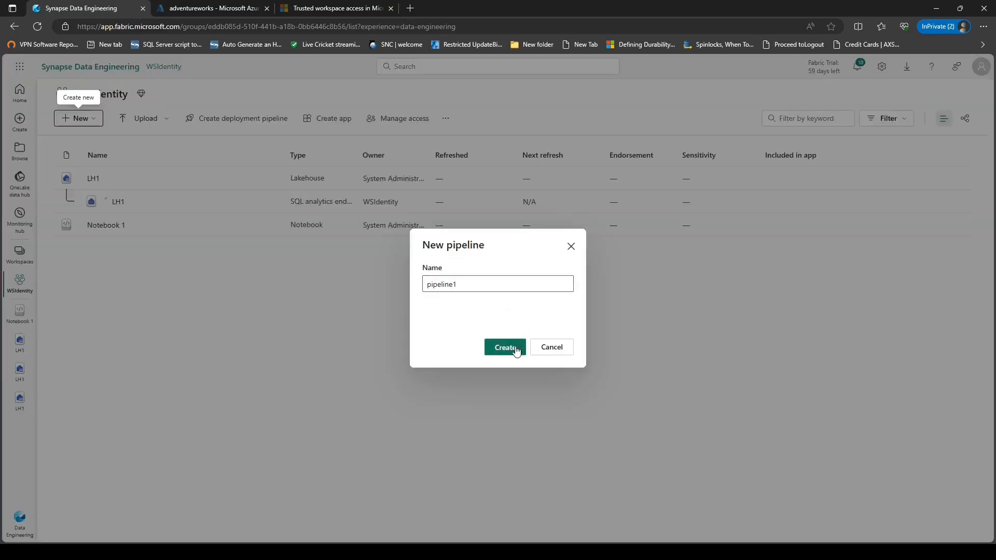
pyautogui.click(512, 350)
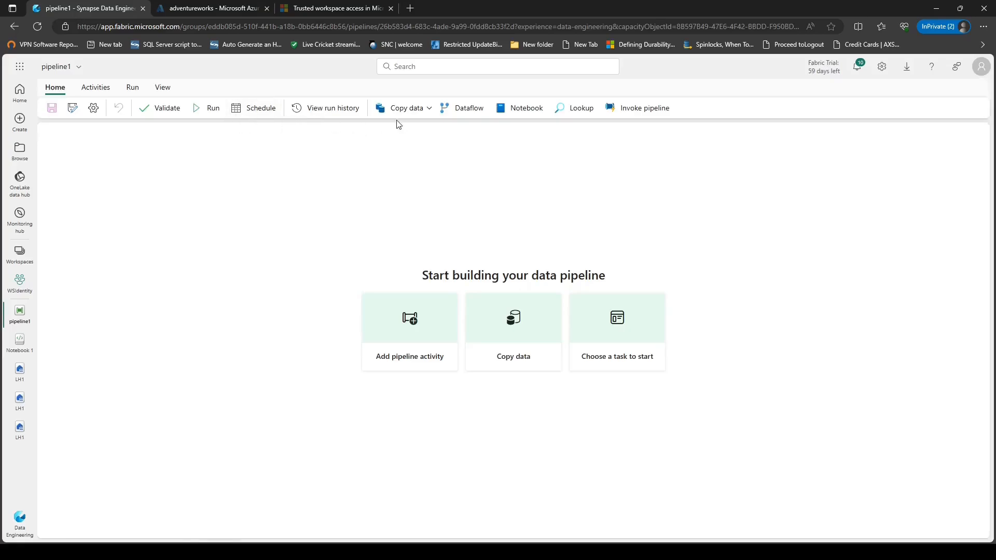
pyautogui.click(409, 110)
pyautogui.click(403, 133)
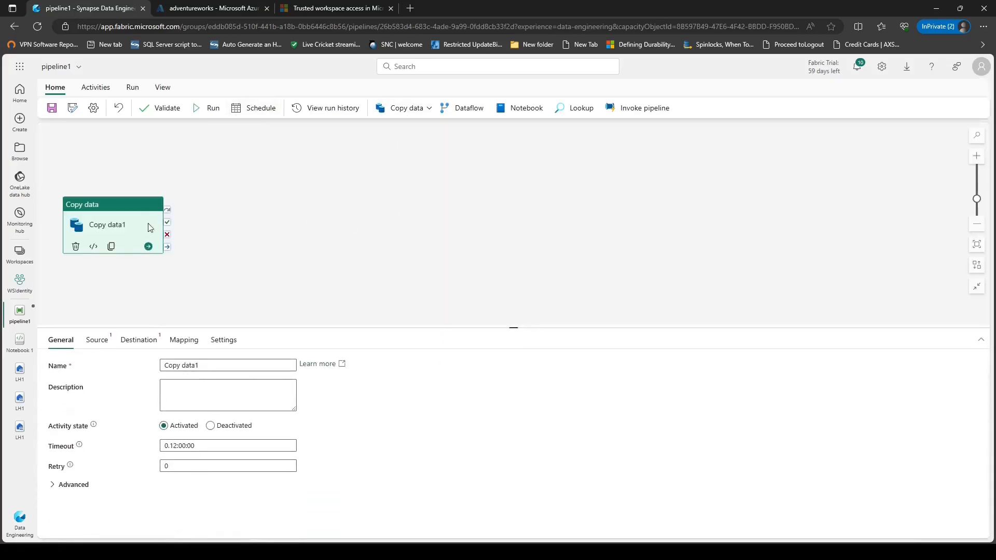
# - Set the copy activity's source to the Sales_SalesOrderDetail table in the LH1 lakehouse and preview its data
pyautogui.click(95, 342)
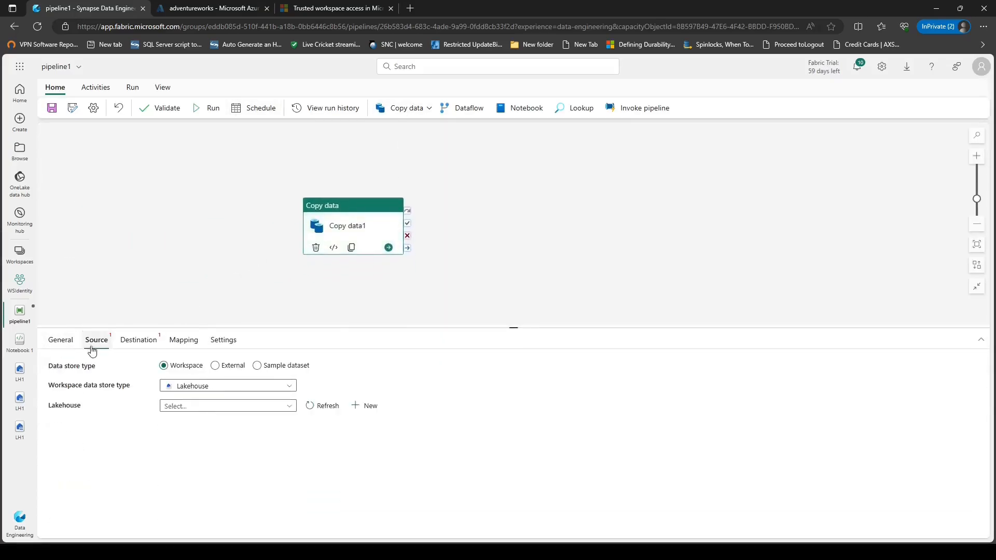
pyautogui.click(191, 406)
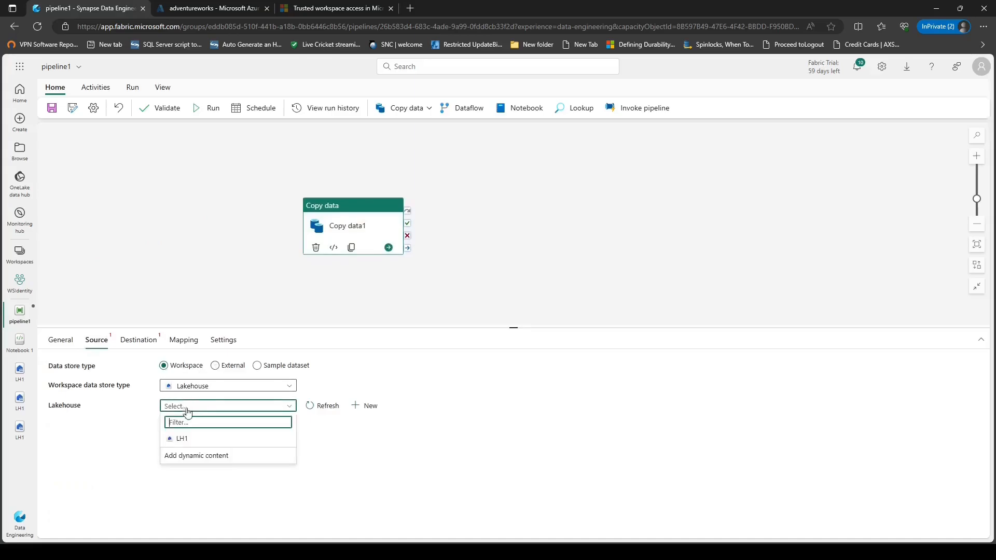
pyautogui.click(183, 441)
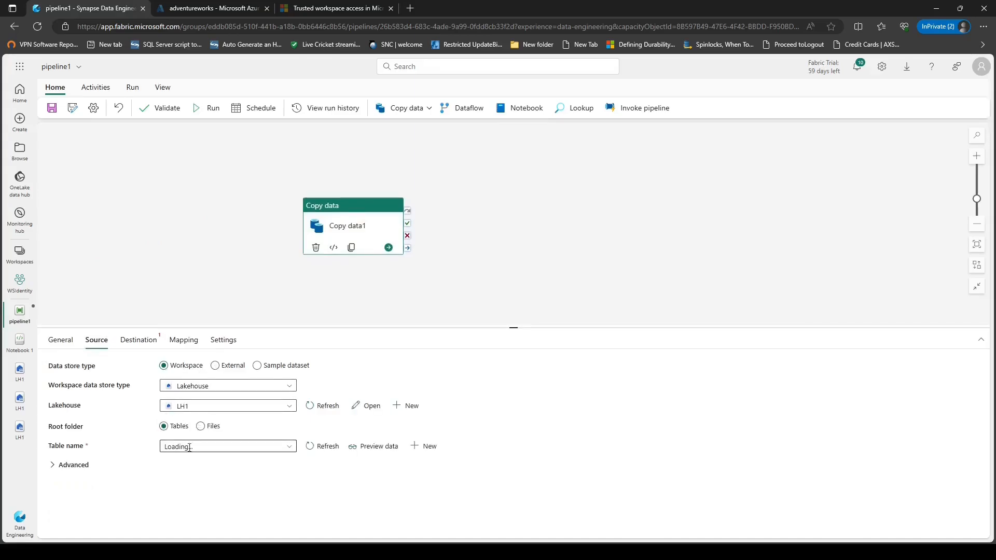
pyautogui.click(201, 449)
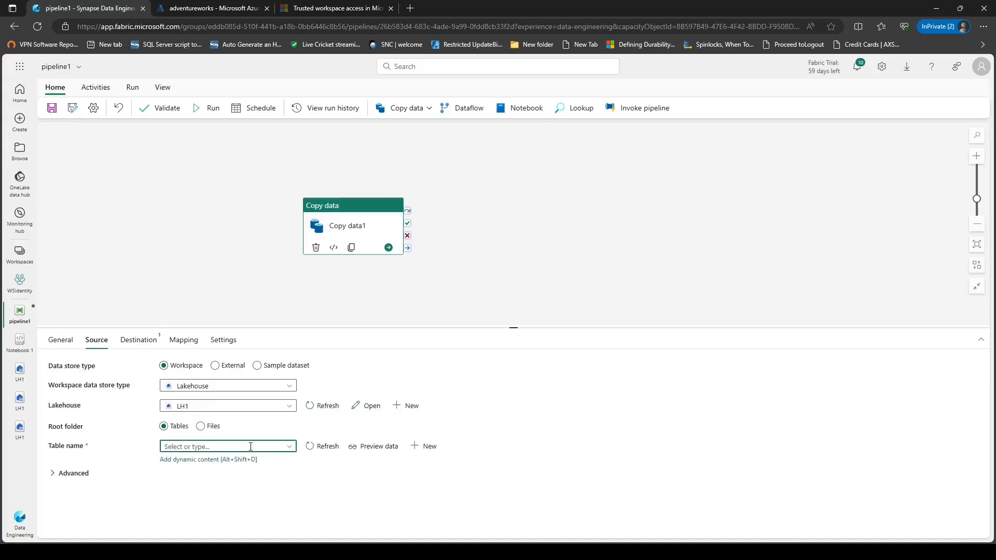
pyautogui.click(289, 448)
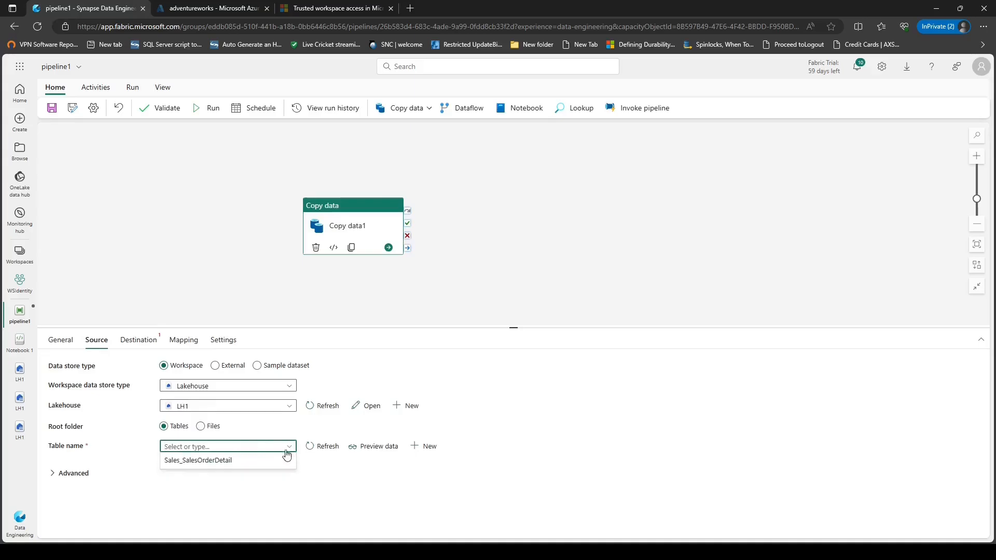
pyautogui.click(189, 461)
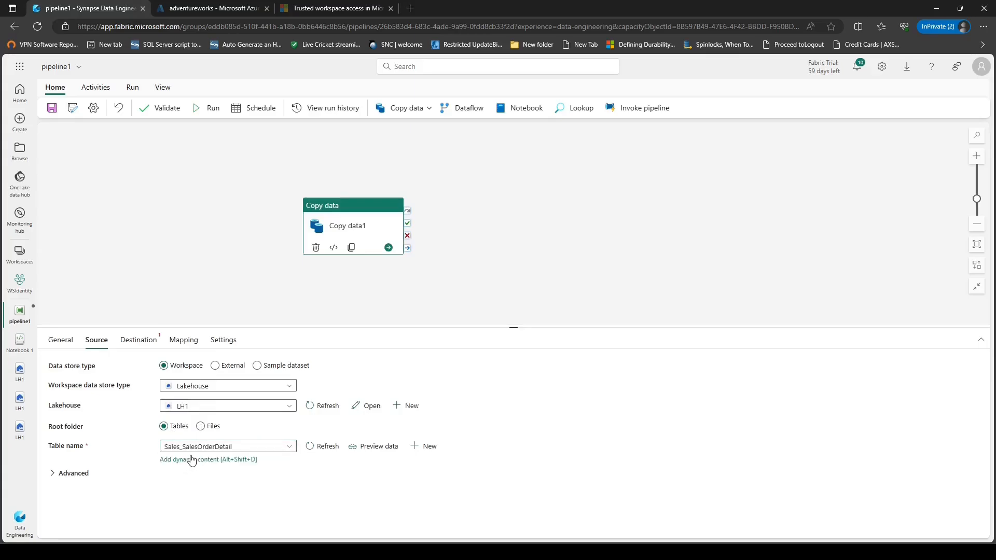
pyautogui.click(381, 449)
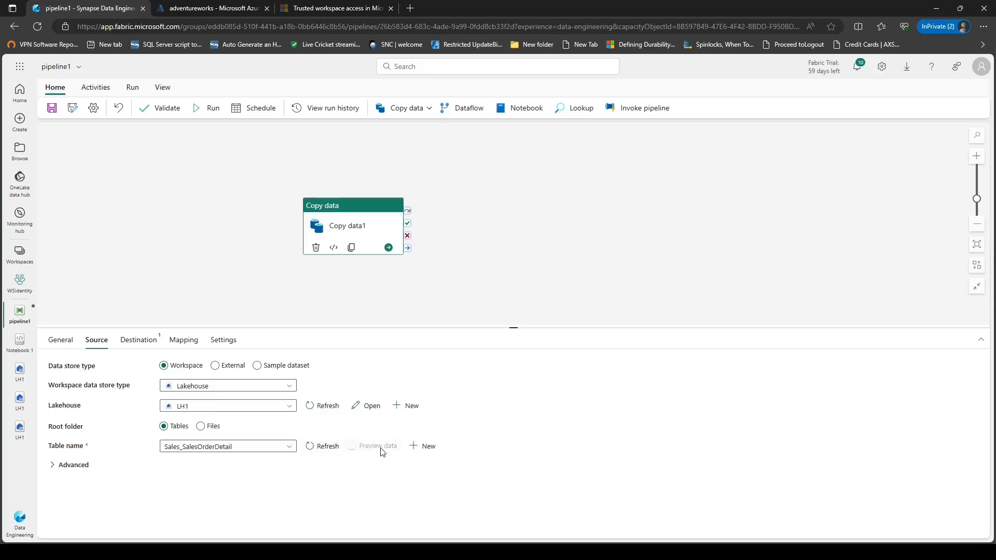